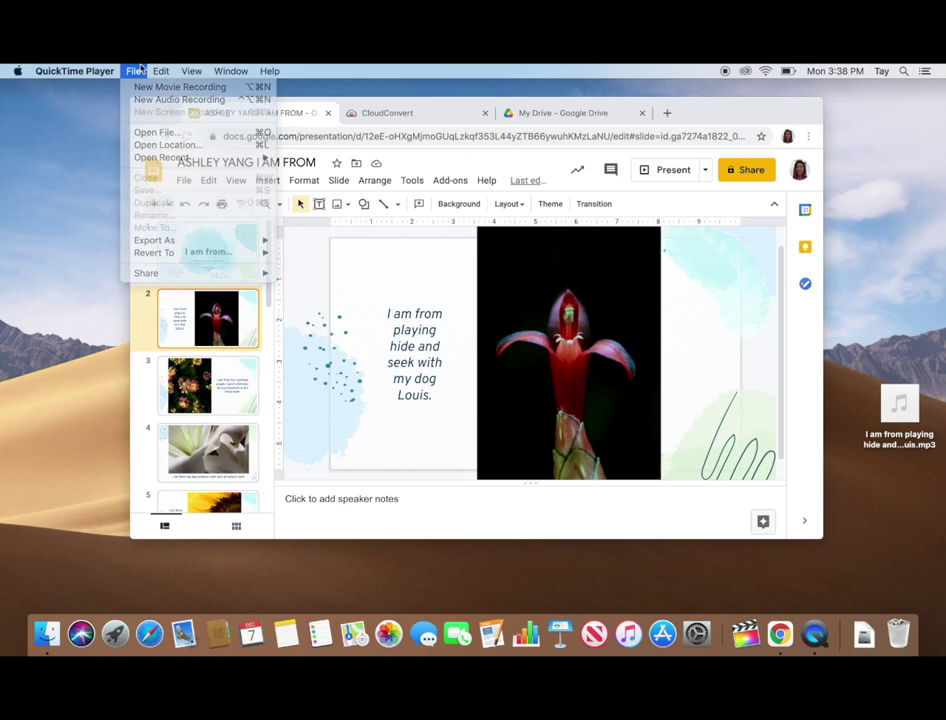
Step: Launch QuickTime Player and open a new audio recording
click(136, 71)
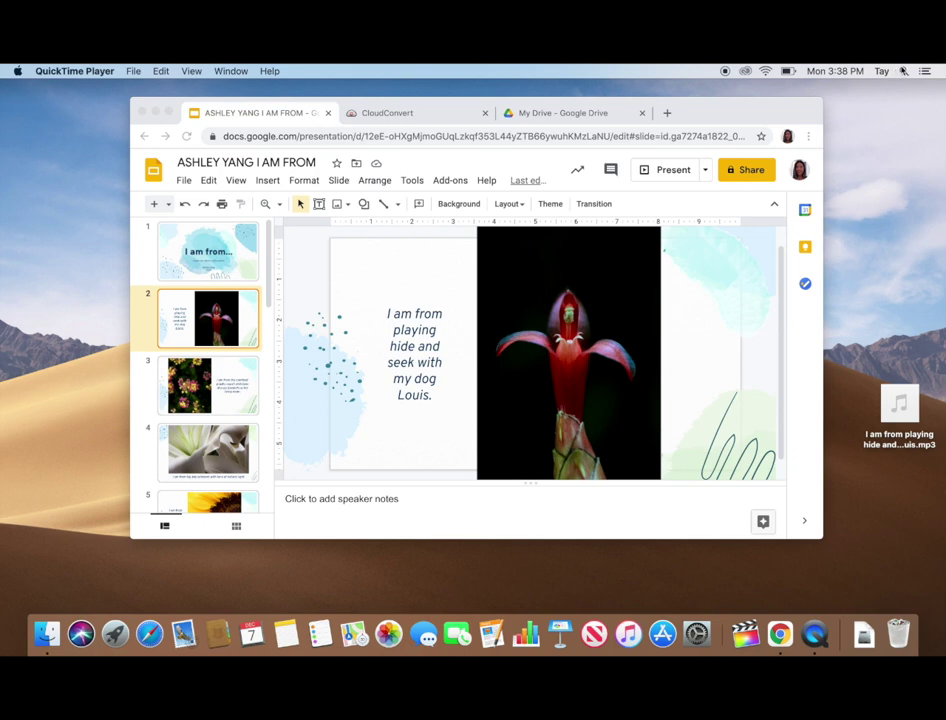
key(super+space)
text(qui)
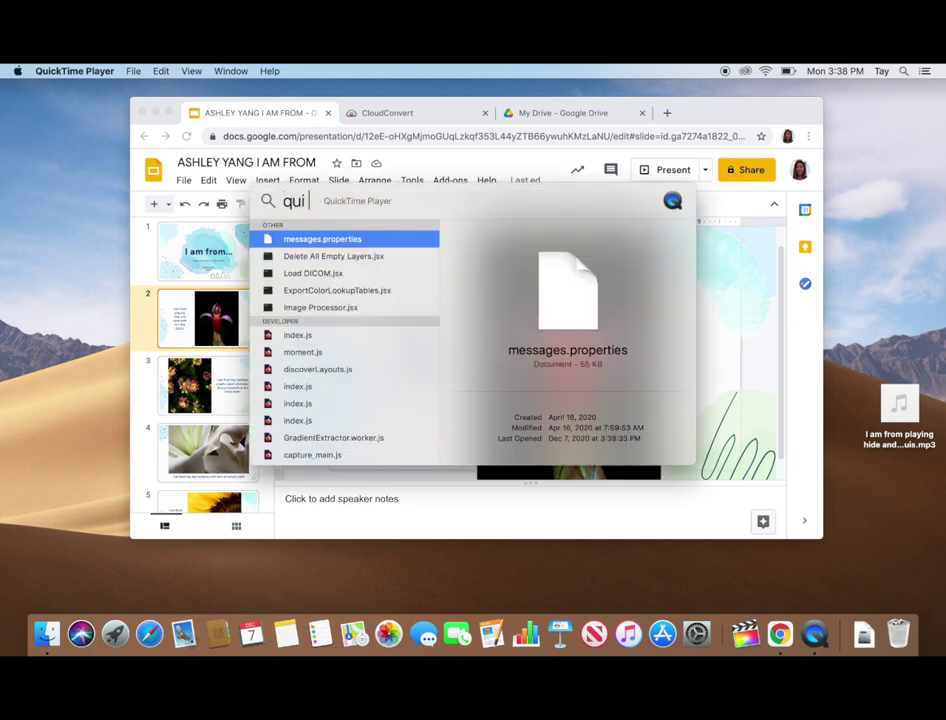
text(cktime)
key(Return)
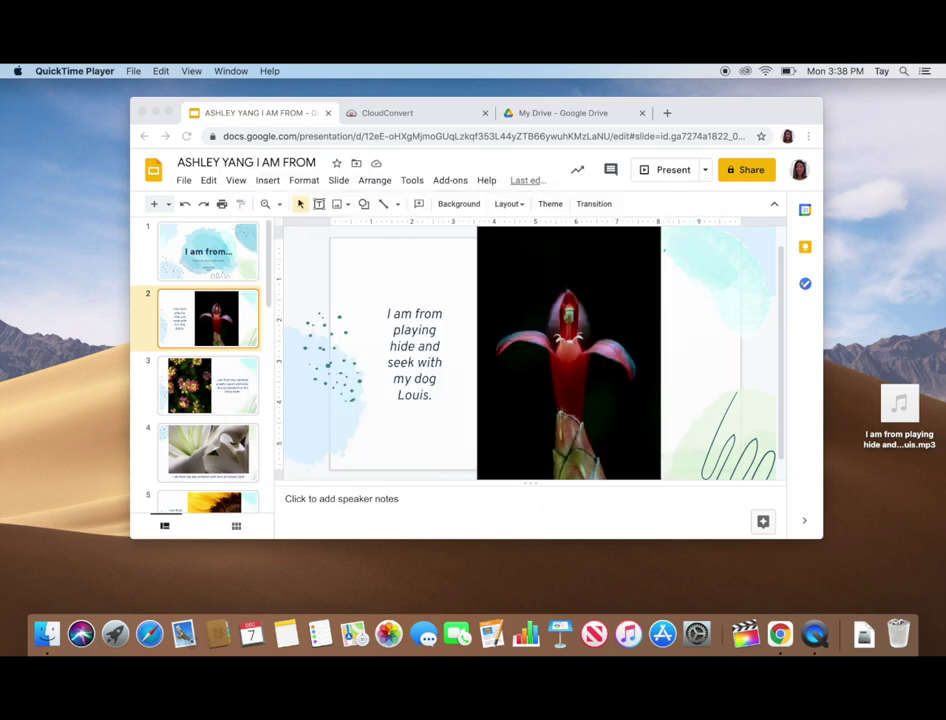
click(136, 71)
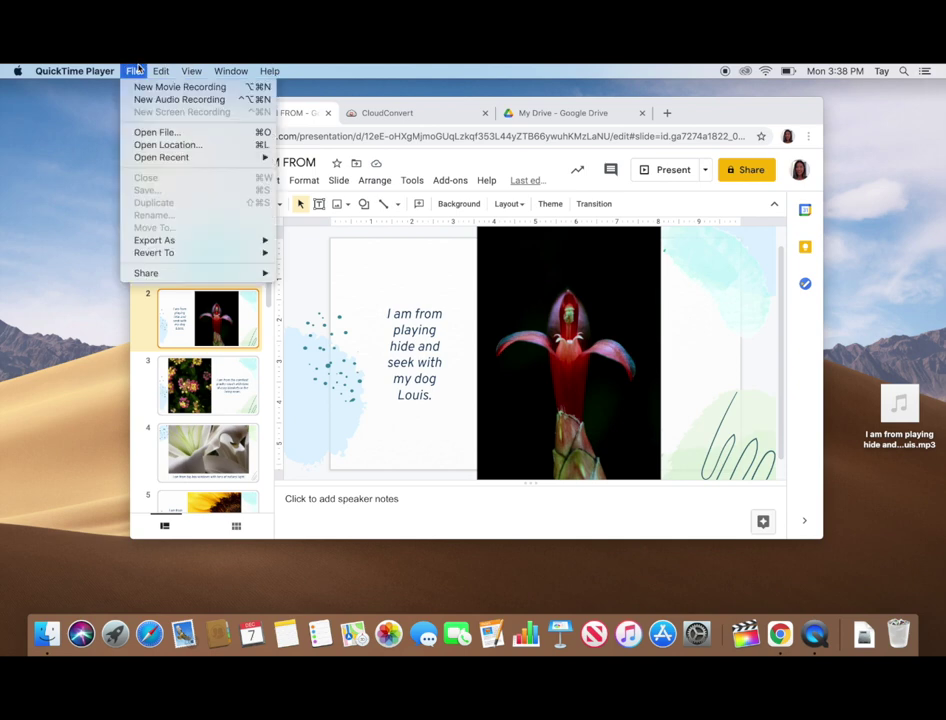
click(140, 100)
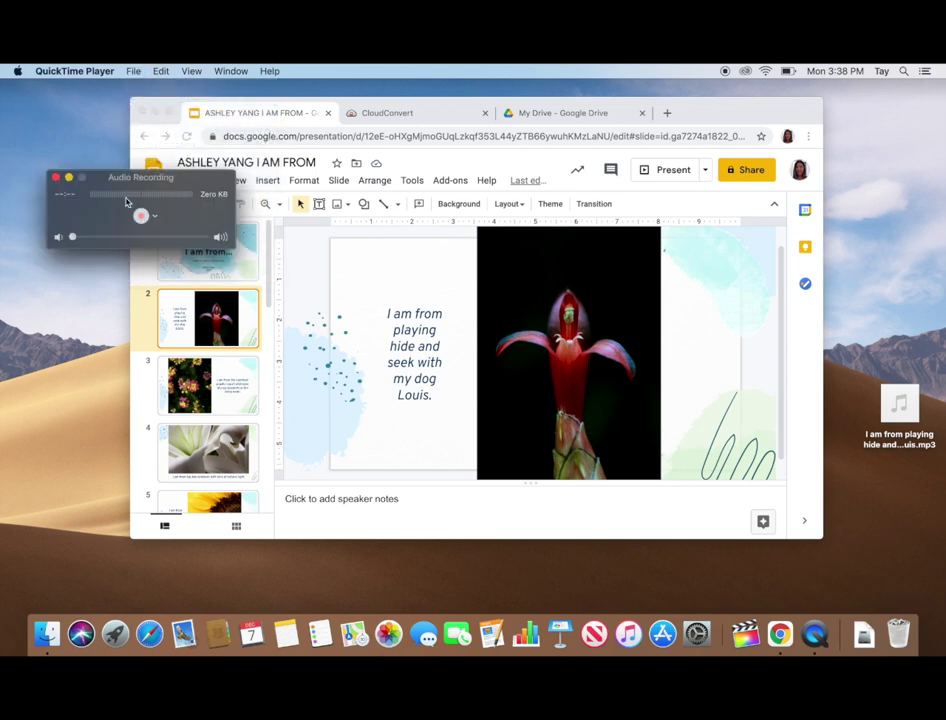
Step: Move the recorder beside the slides, display slide 3, and record and stop its audio narration
drag(163, 180, 122, 163)
click(145, 274)
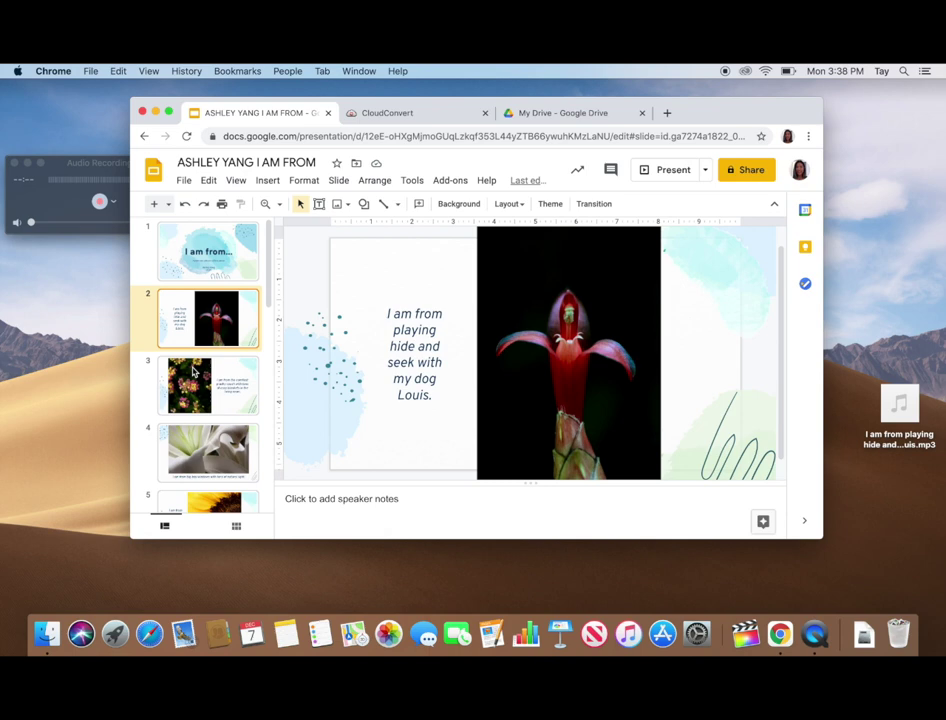
click(196, 378)
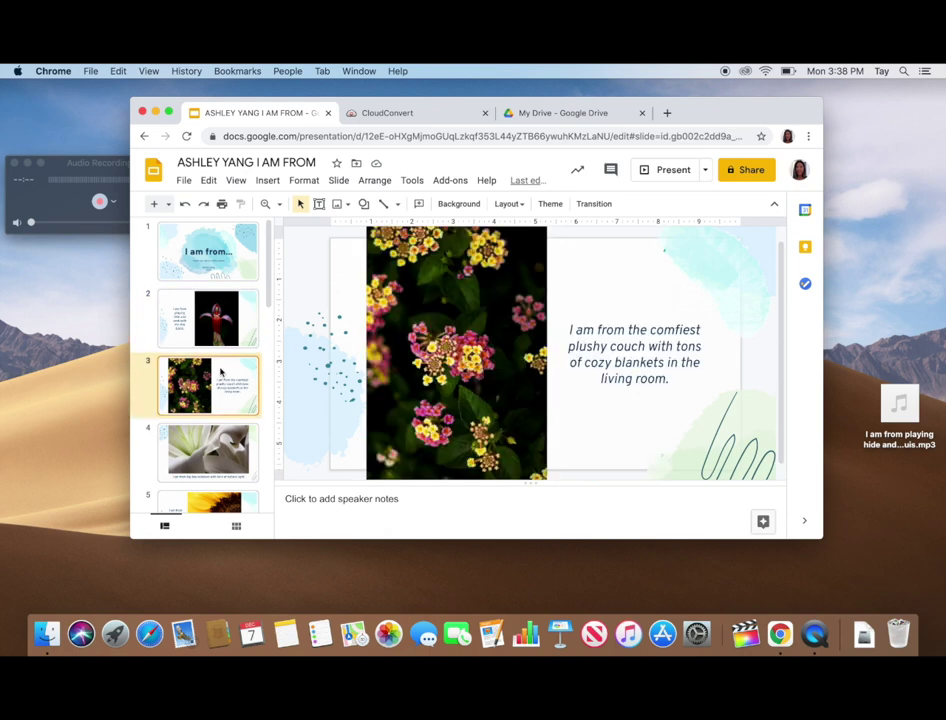
click(80, 175)
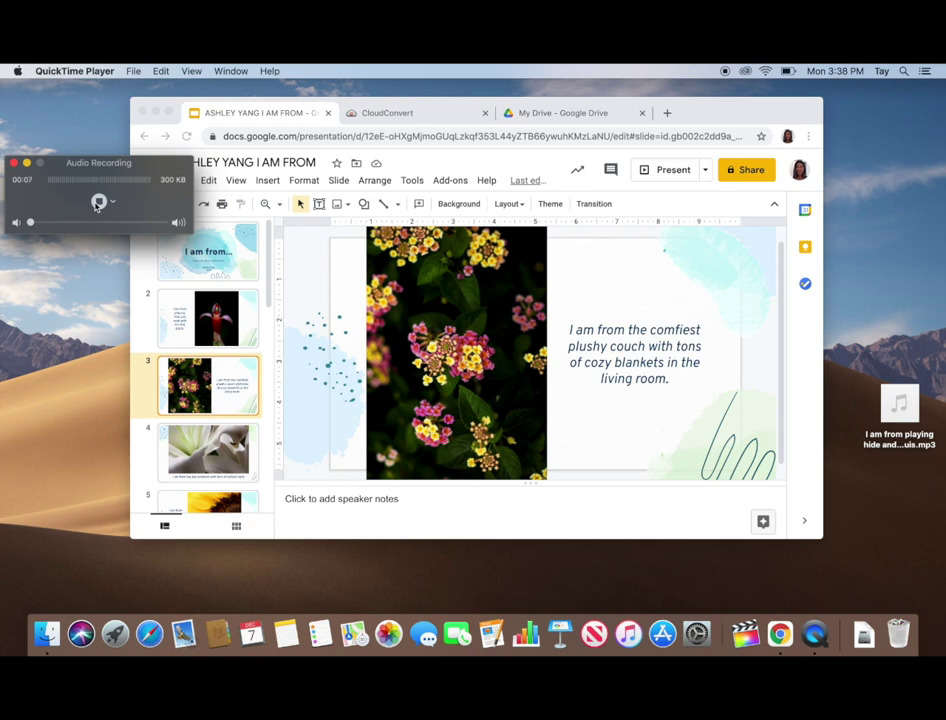
click(98, 204)
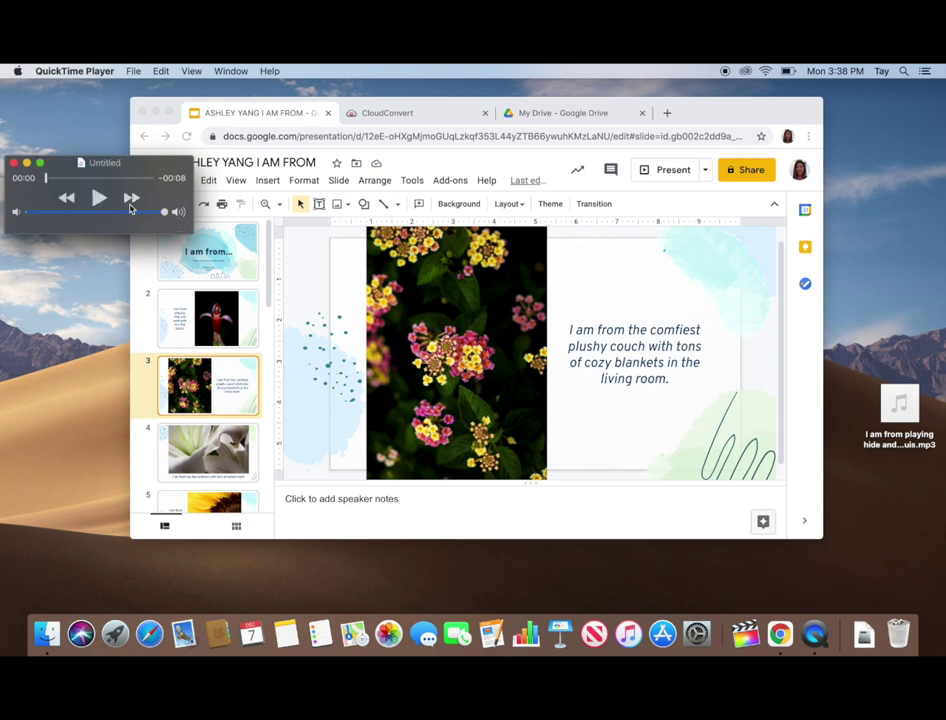
Step: Save the finished recording in Documents as "Comfiest plushy couch"
click(133, 71)
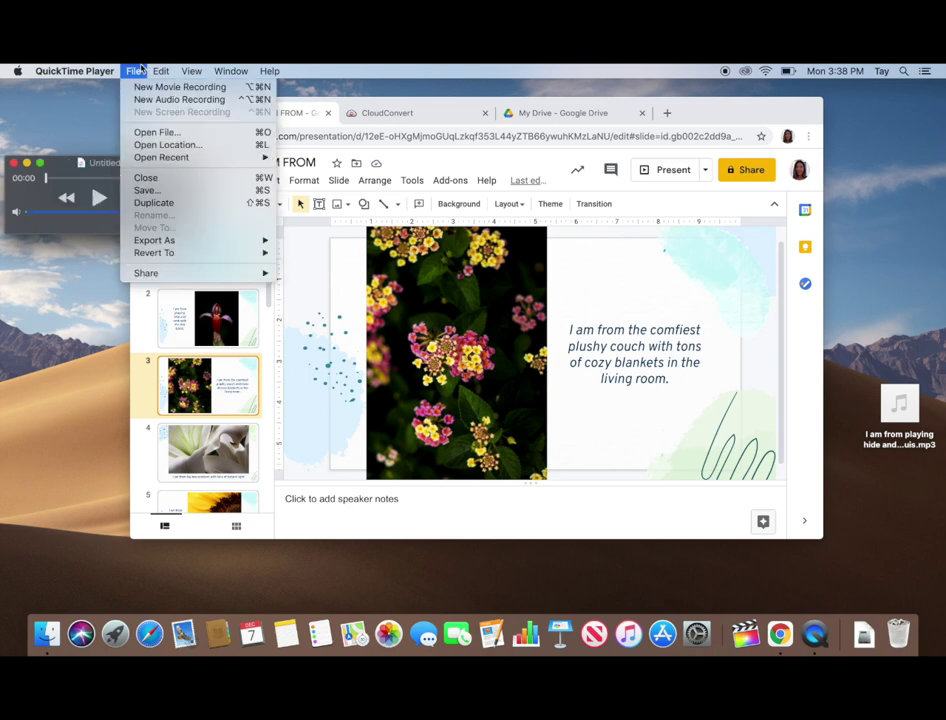
click(159, 191)
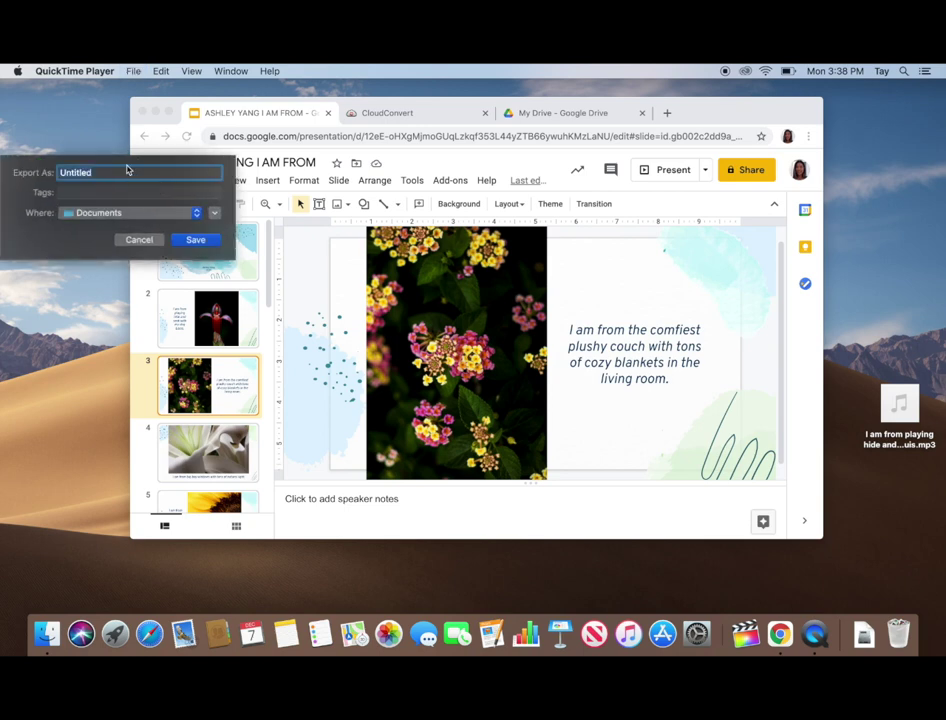
text(Comfiest plushy couch)
key(Return)
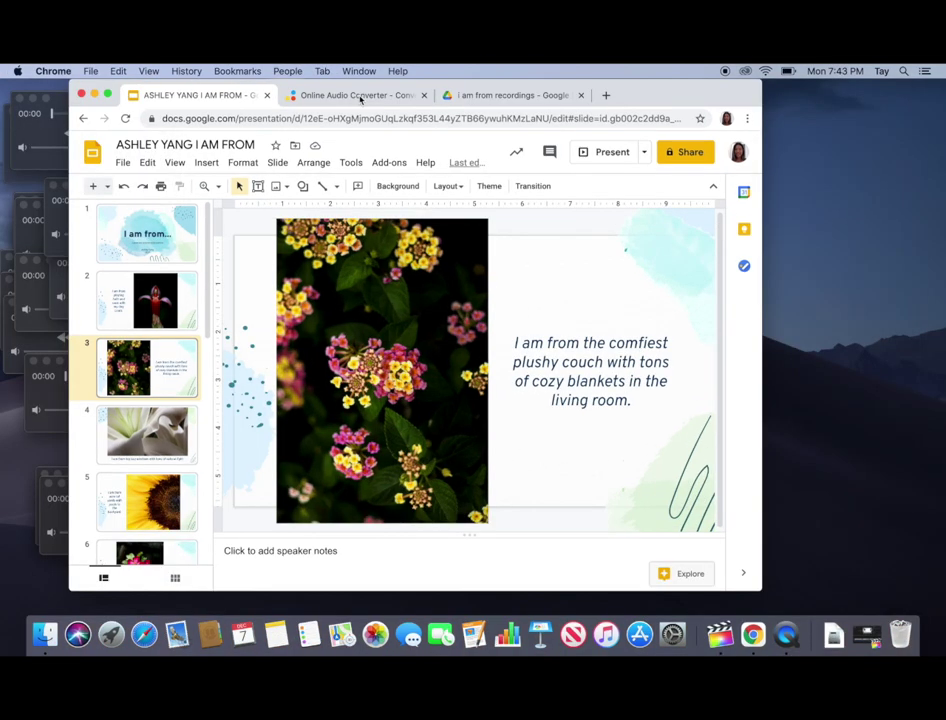
Step: Switch to the converter in the browser and reopen online-audio-converter.com from the "m4a to mp3" search results
click(348, 95)
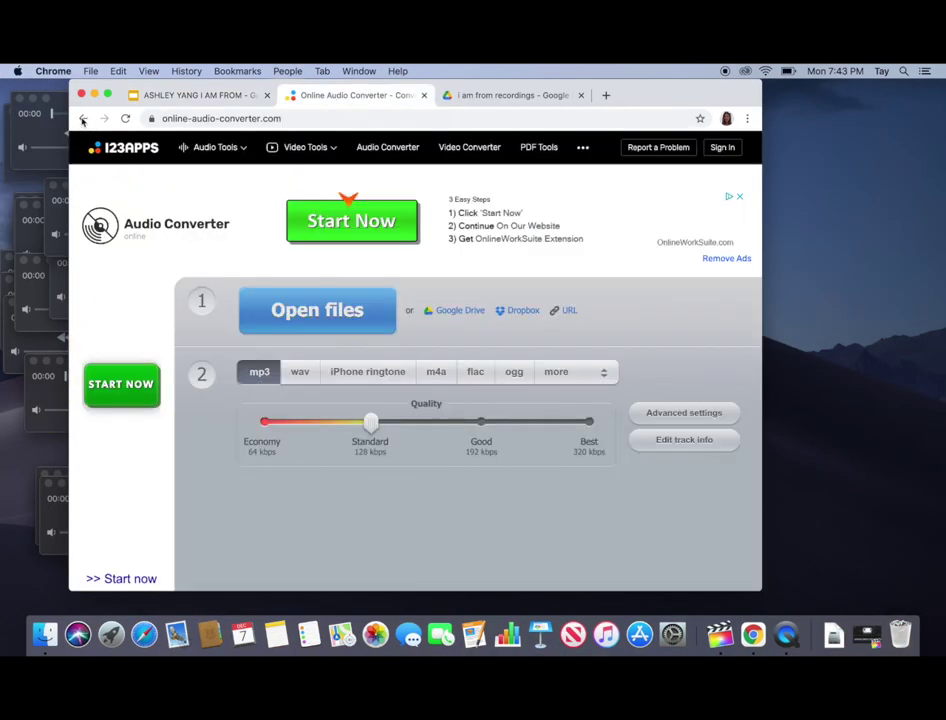
click(265, 118)
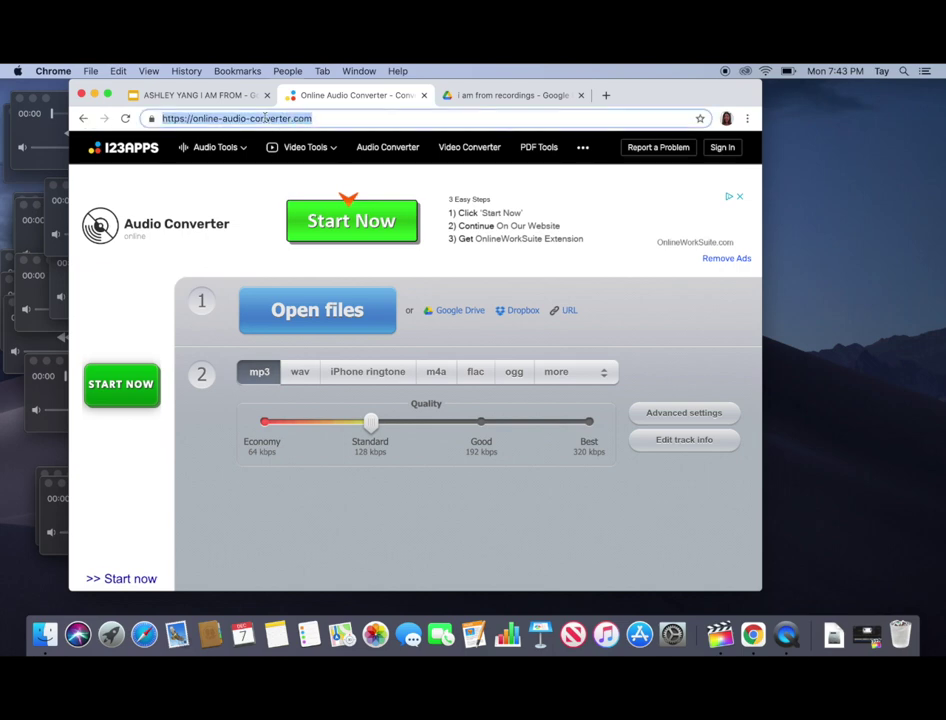
click(83, 118)
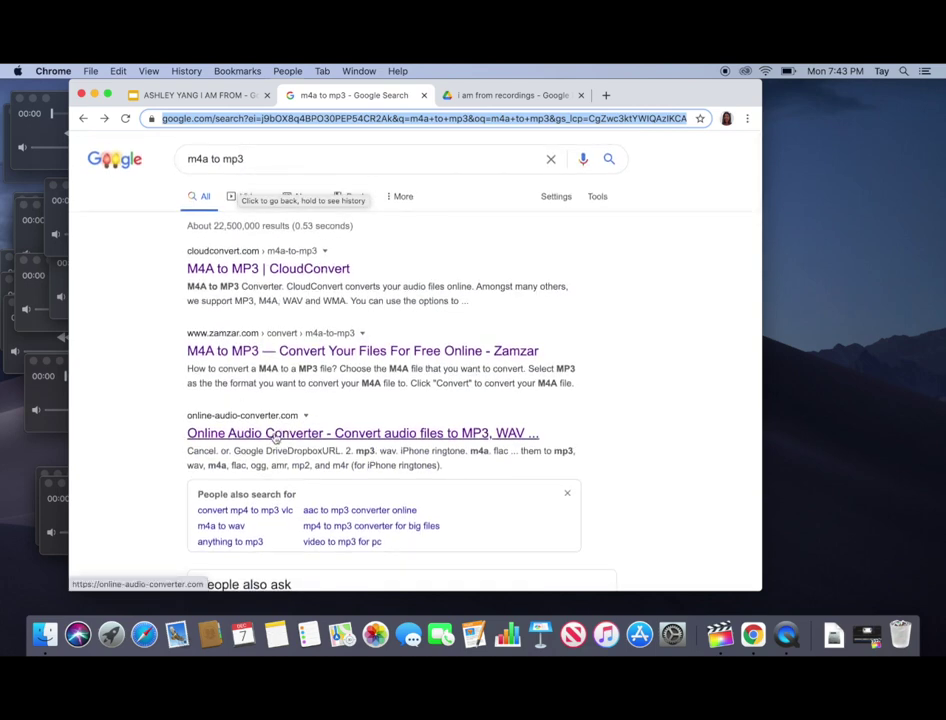
click(277, 437)
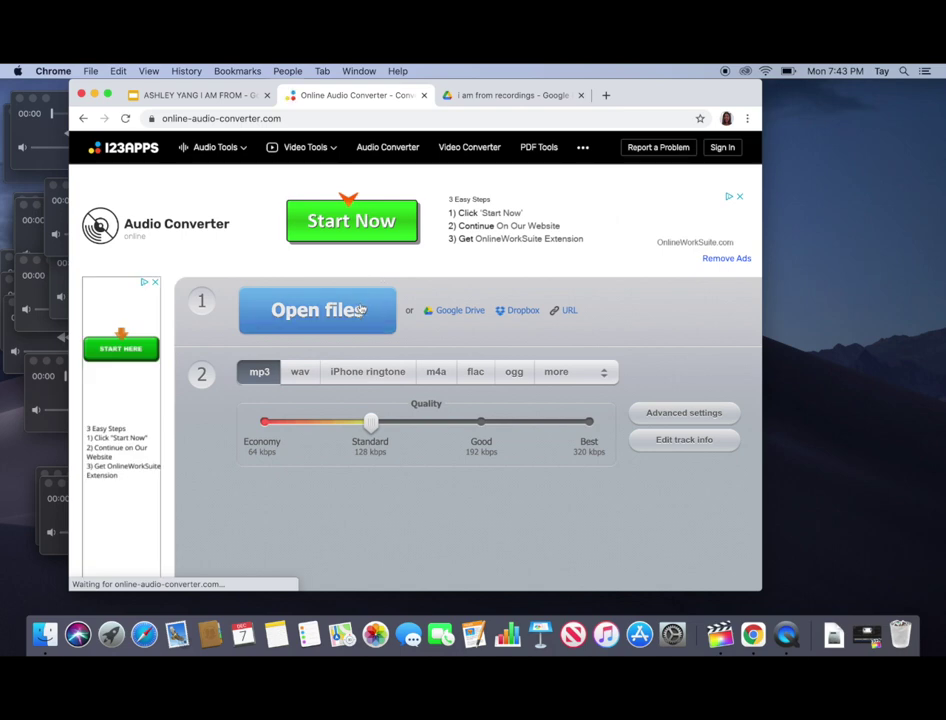
Step: Load "Comfiest plushy couch.m4a" from Documents into the audio converter
click(360, 310)
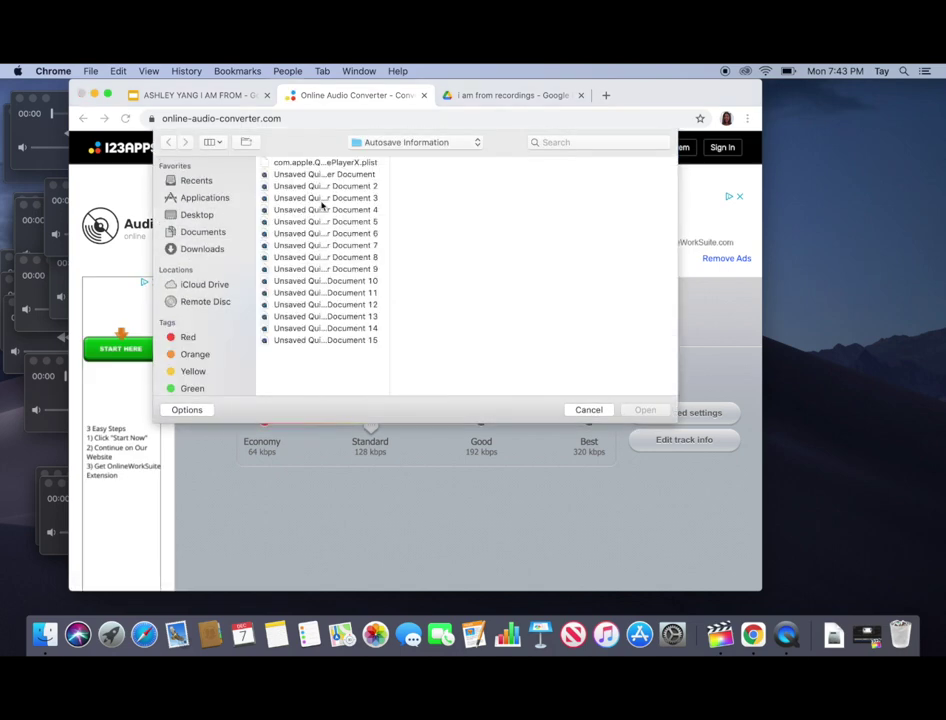
click(203, 232)
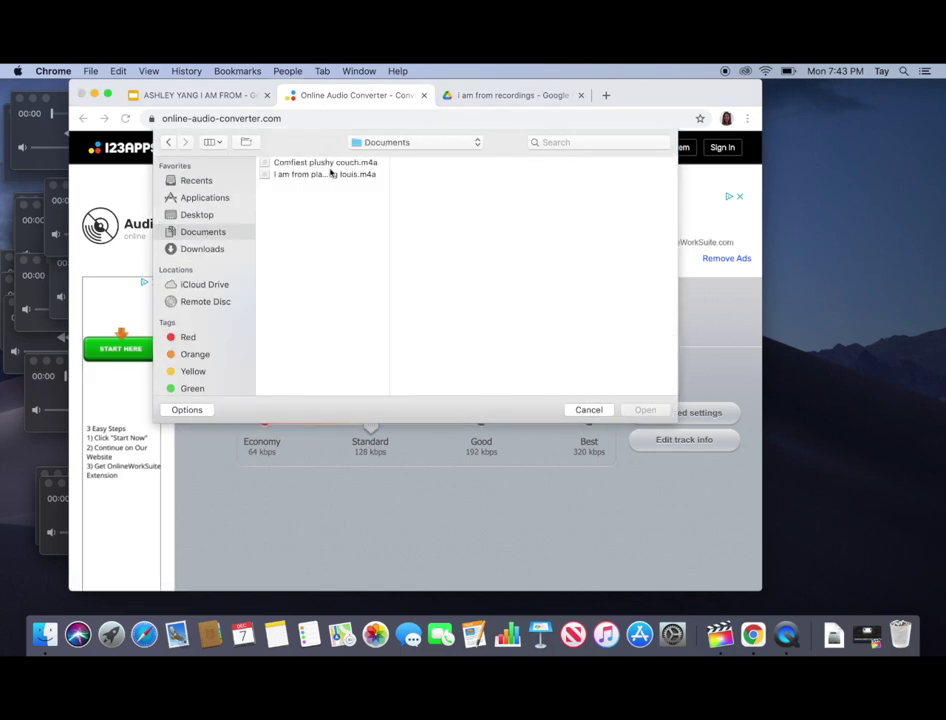
click(340, 167)
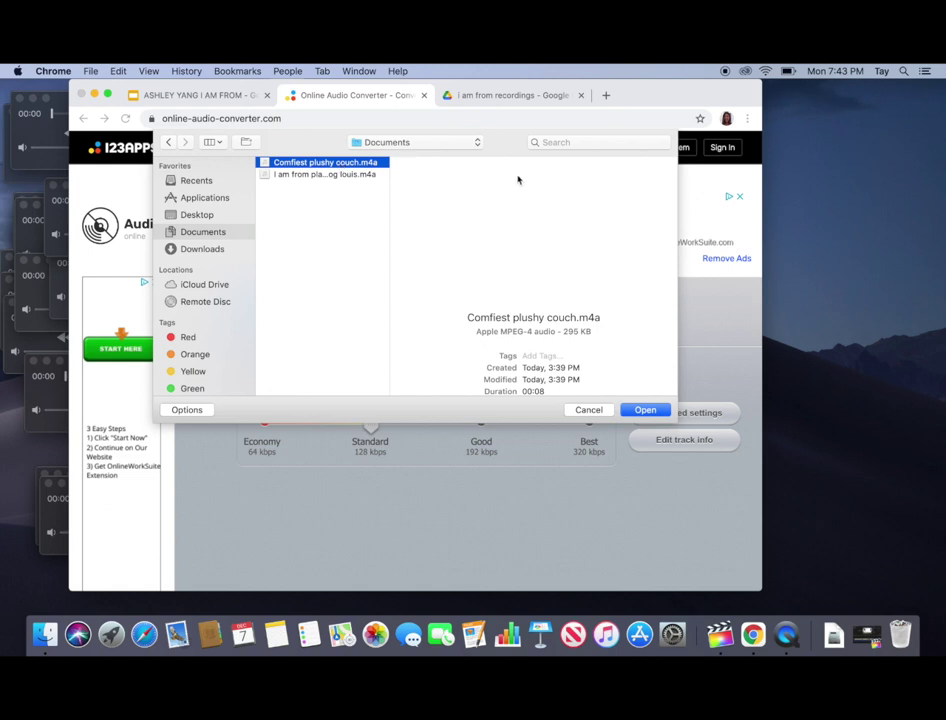
click(646, 410)
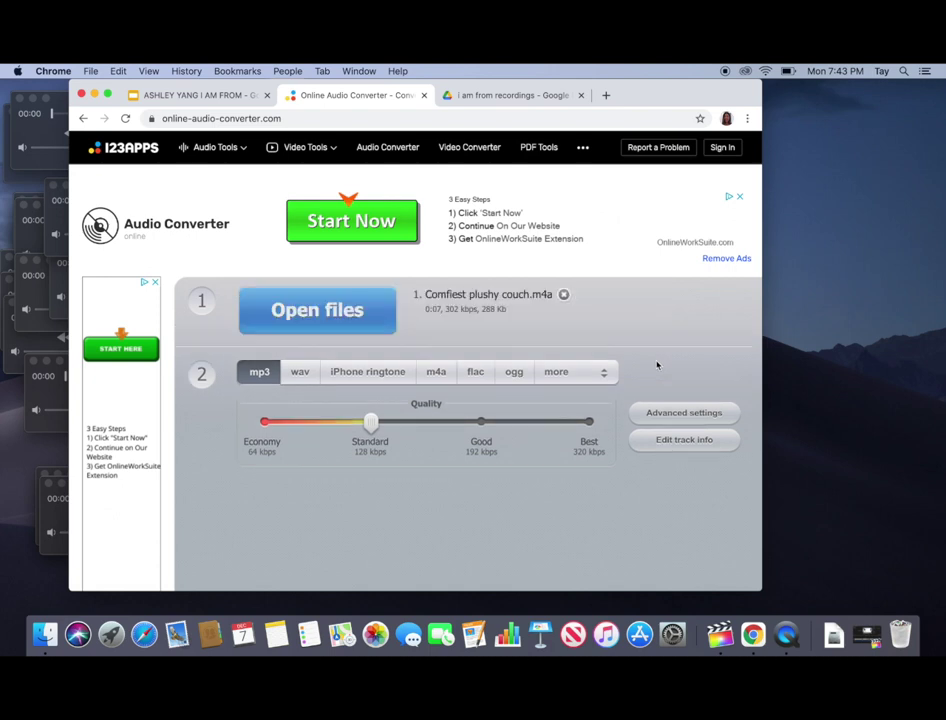
Step: Convert the loaded recording to mp3, download it, and place the downloaded file on the desktop
scroll(321, 323, down, 4)
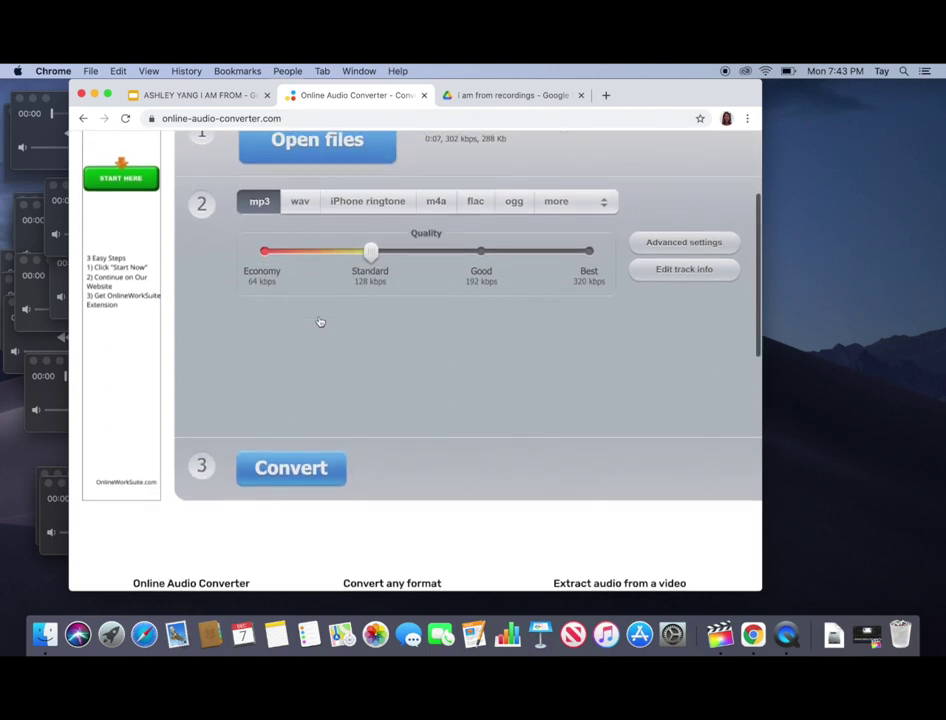
click(291, 468)
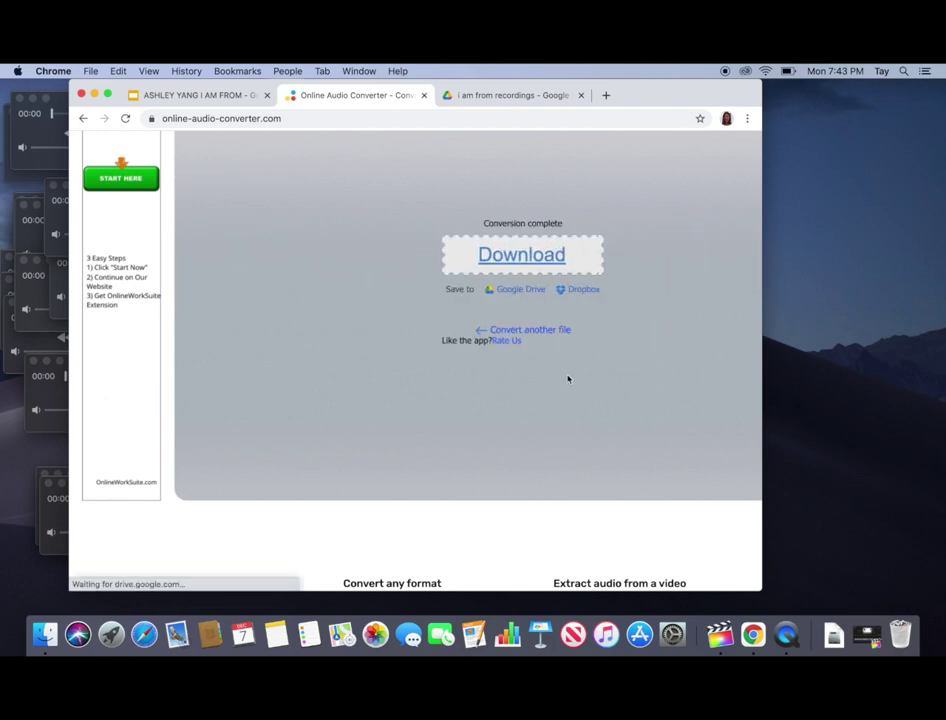
click(496, 256)
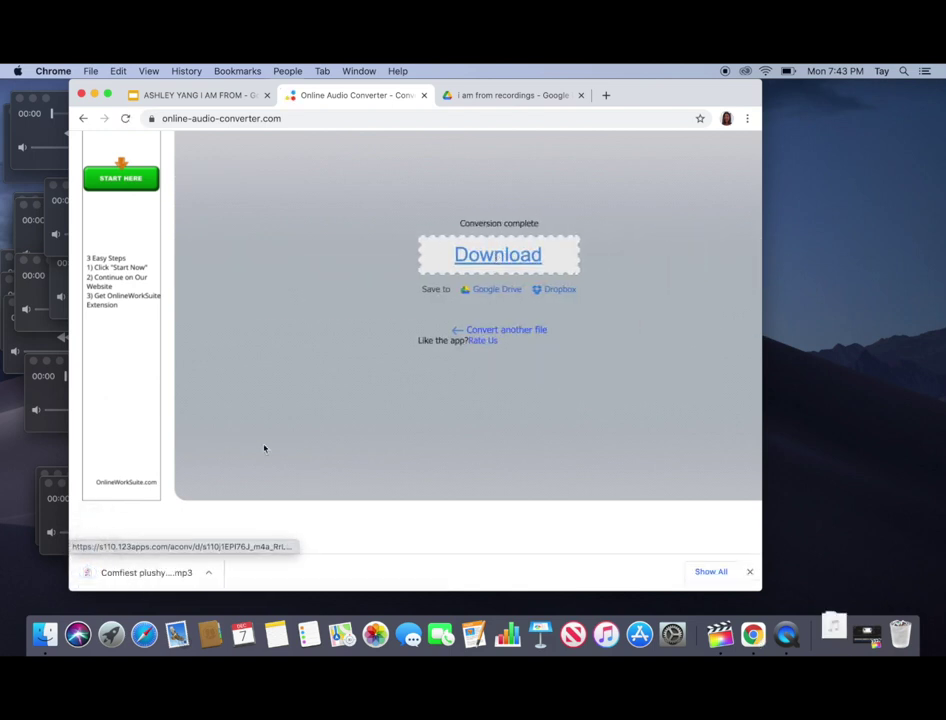
drag(129, 572, 860, 459)
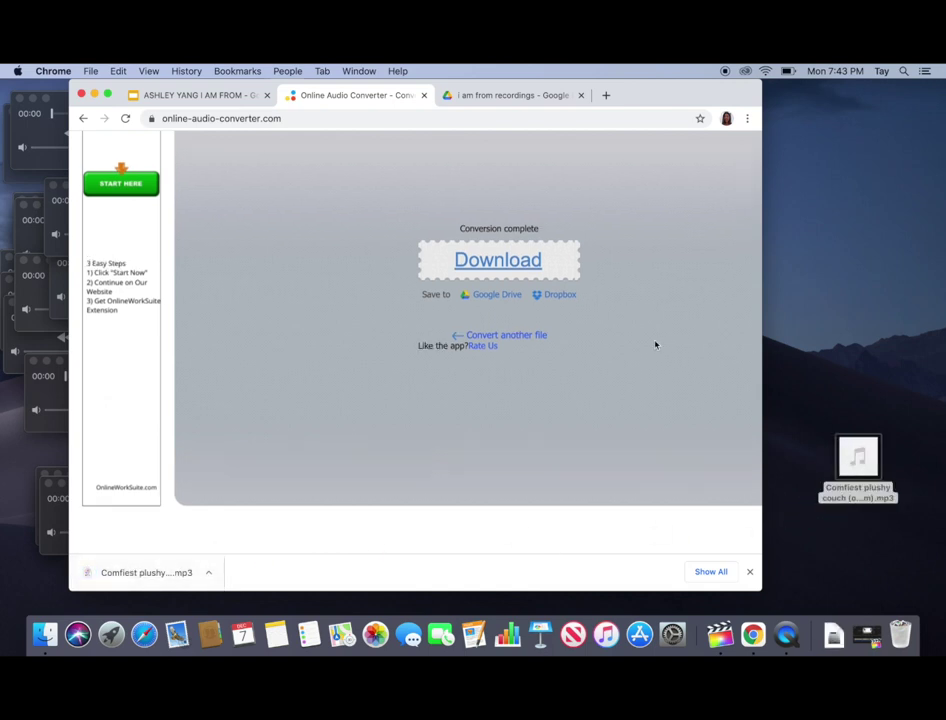
Step: Return to the converter's file selection and add the "I am from playing hide and seek" m4a recording from Documents
scroll(655, 344, up, 3)
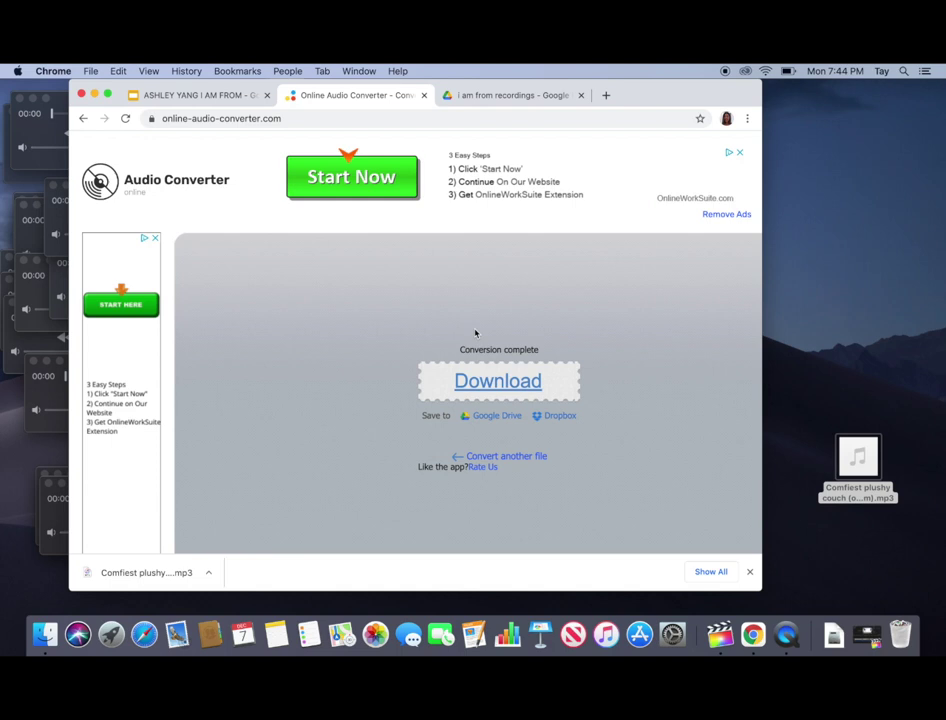
scroll(340, 336, down, 2)
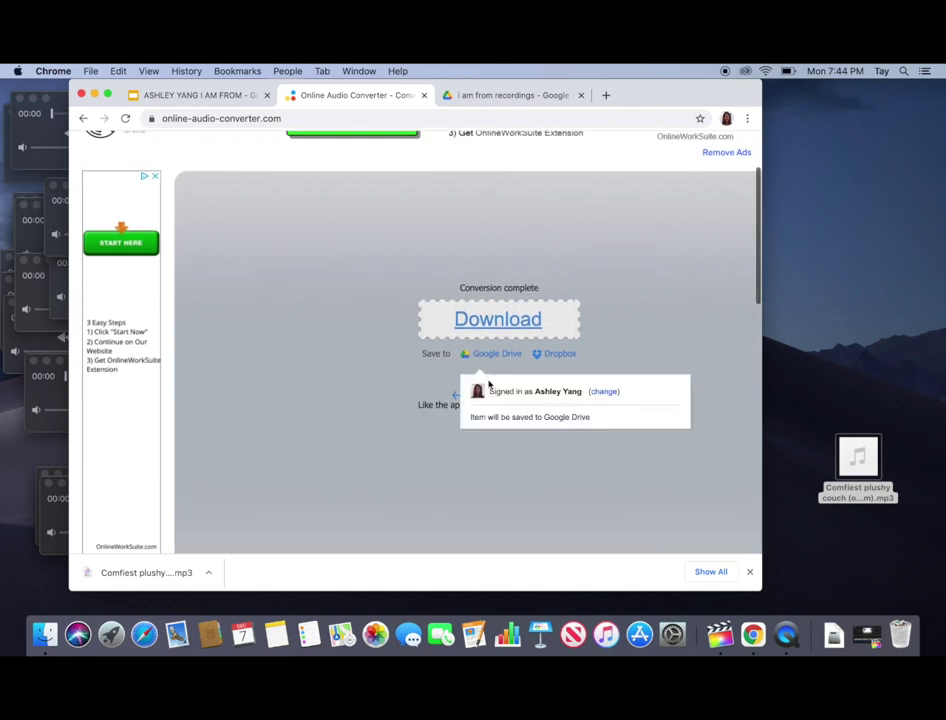
click(456, 395)
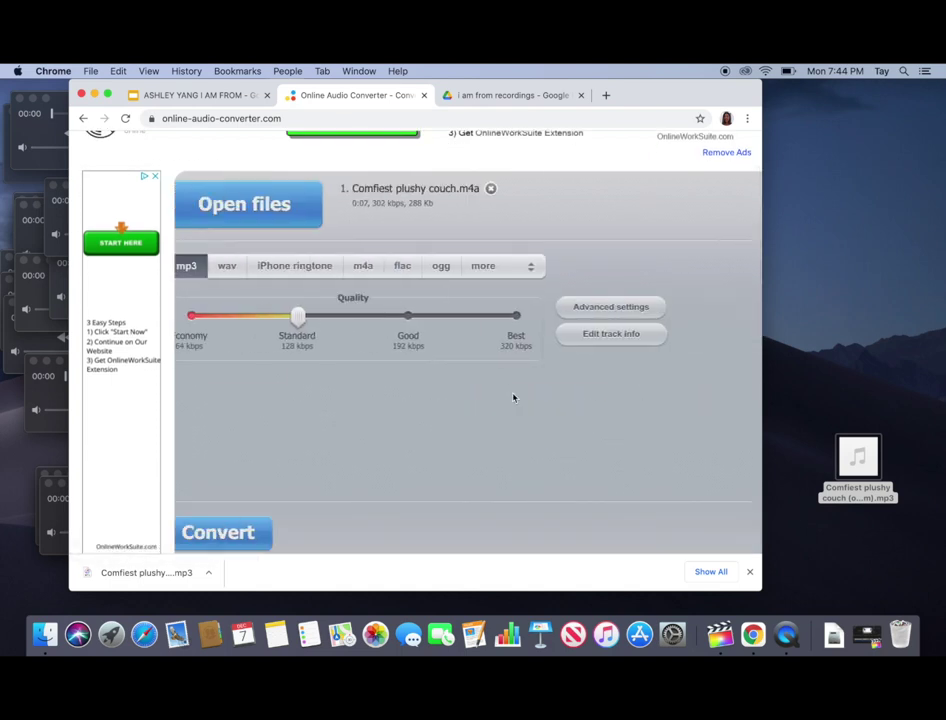
click(359, 208)
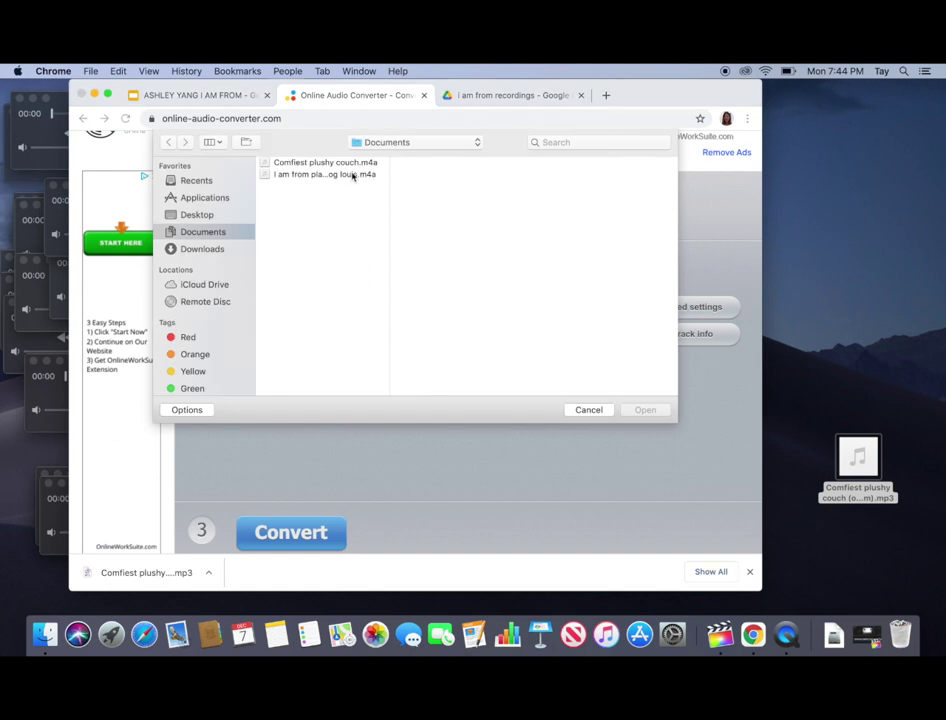
click(350, 175)
click(645, 410)
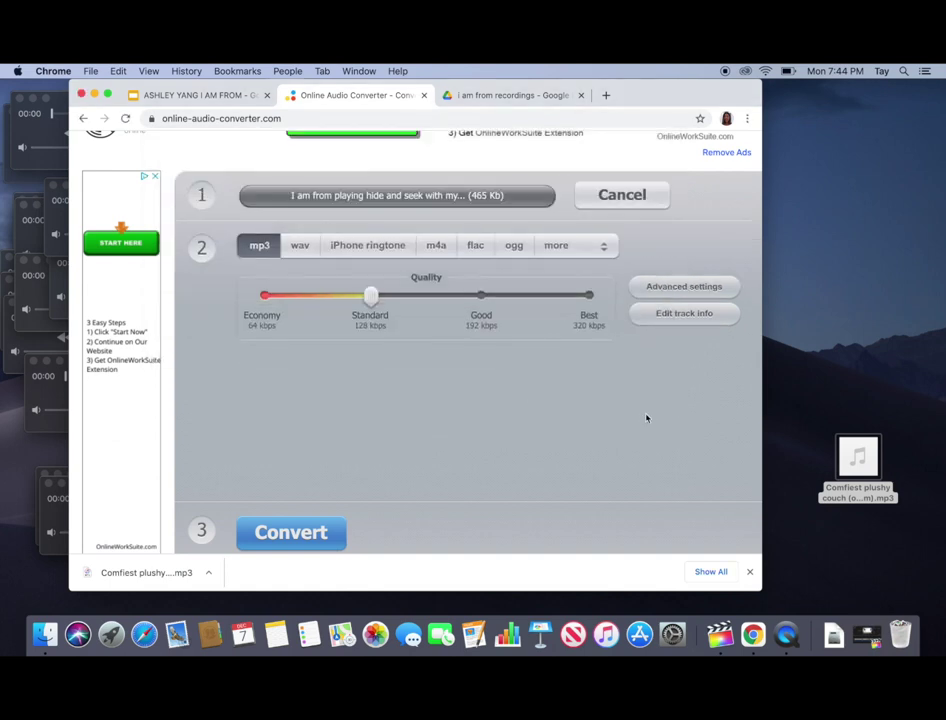
Step: Convert both recordings to mp3, download them as a zip, and open the archive
click(291, 532)
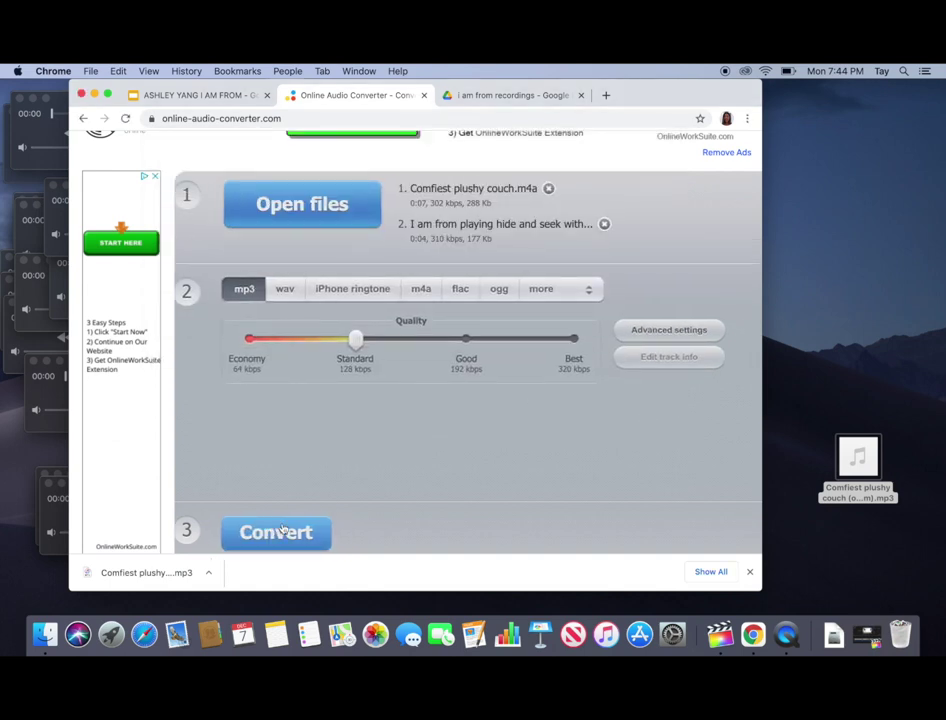
click(498, 349)
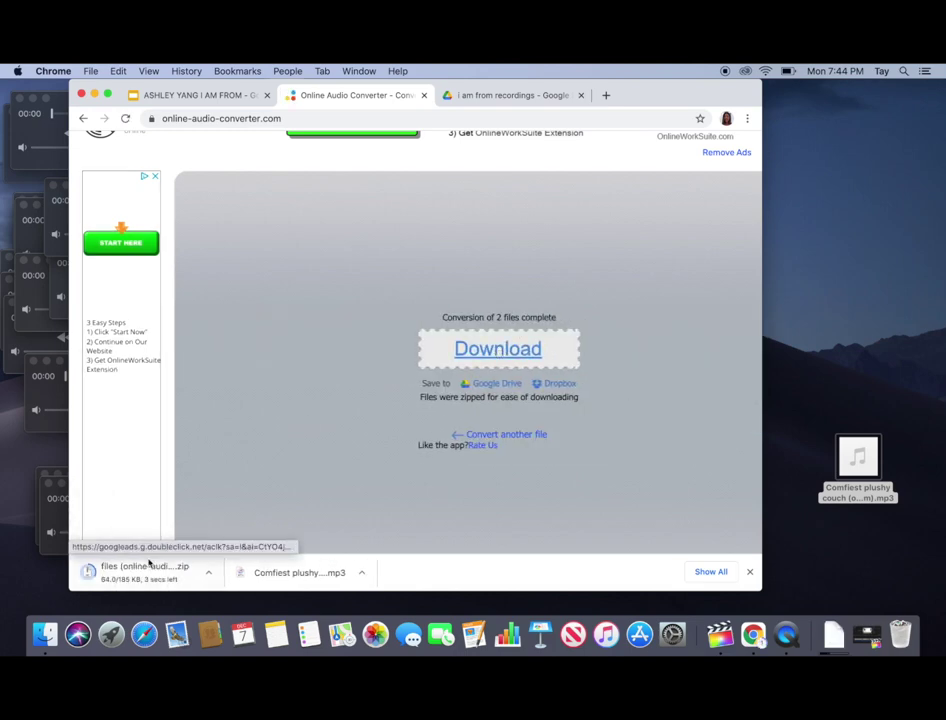
click(140, 573)
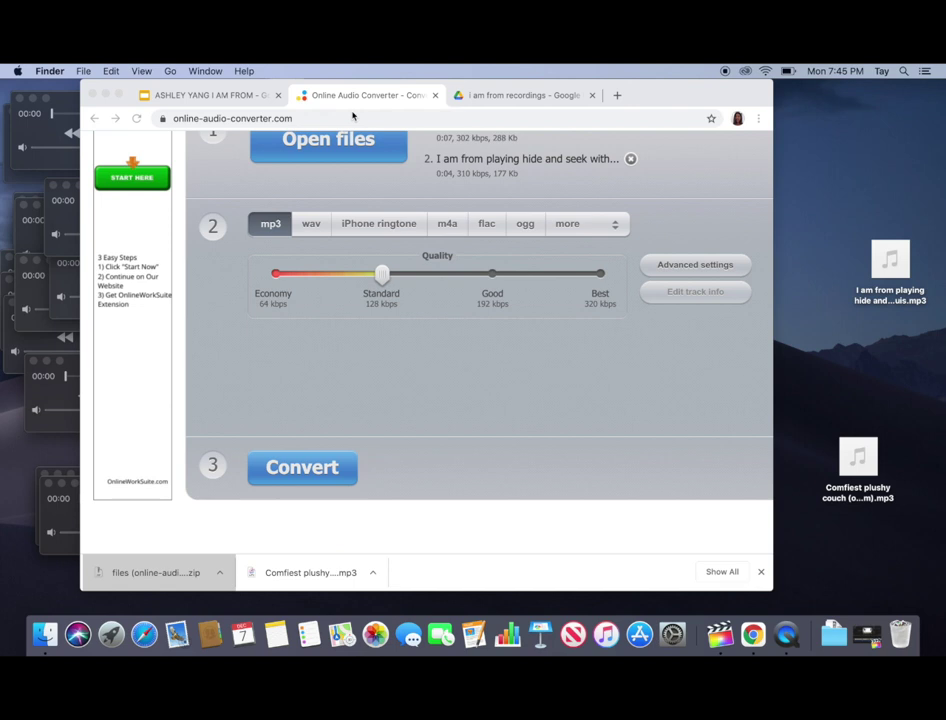
Step: Create a desktop folder named "I am from recordings" and move both mp3 recordings from the desktop into it
click(83, 71)
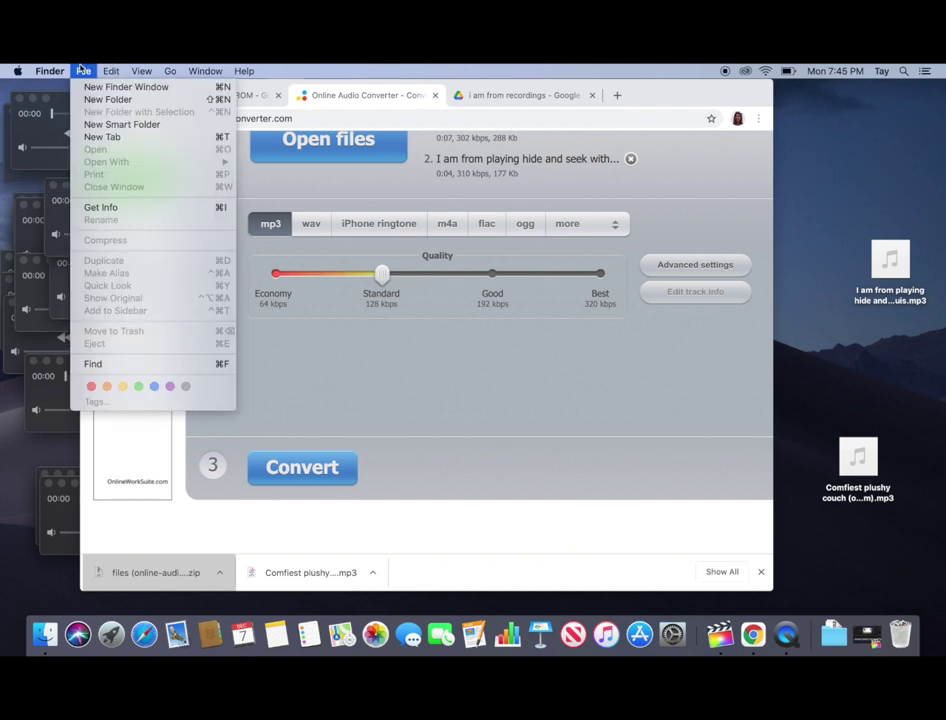
click(88, 100)
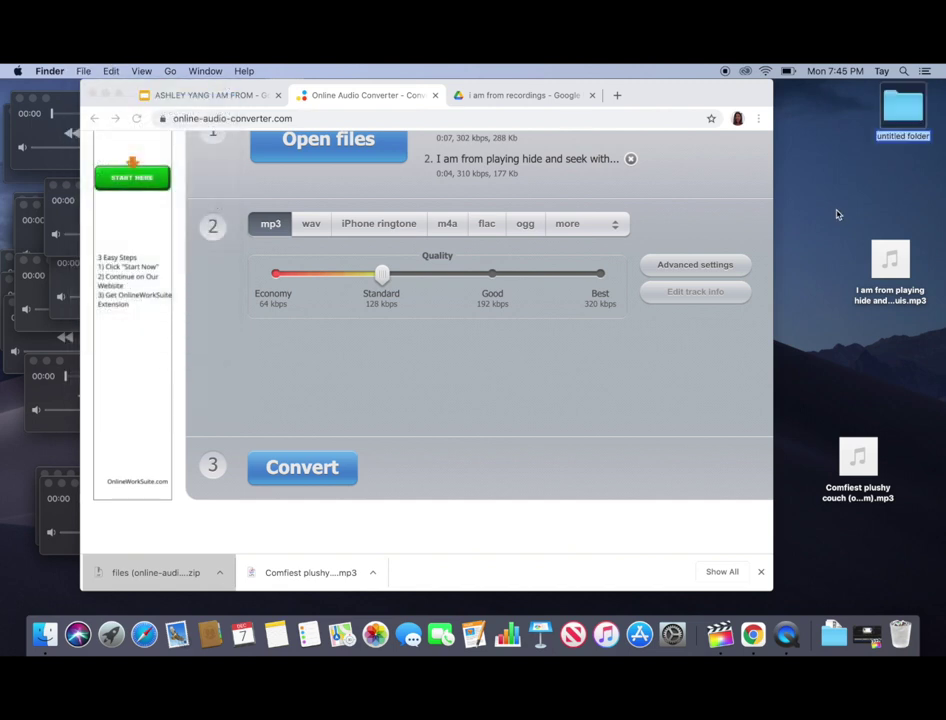
text(I am fro)
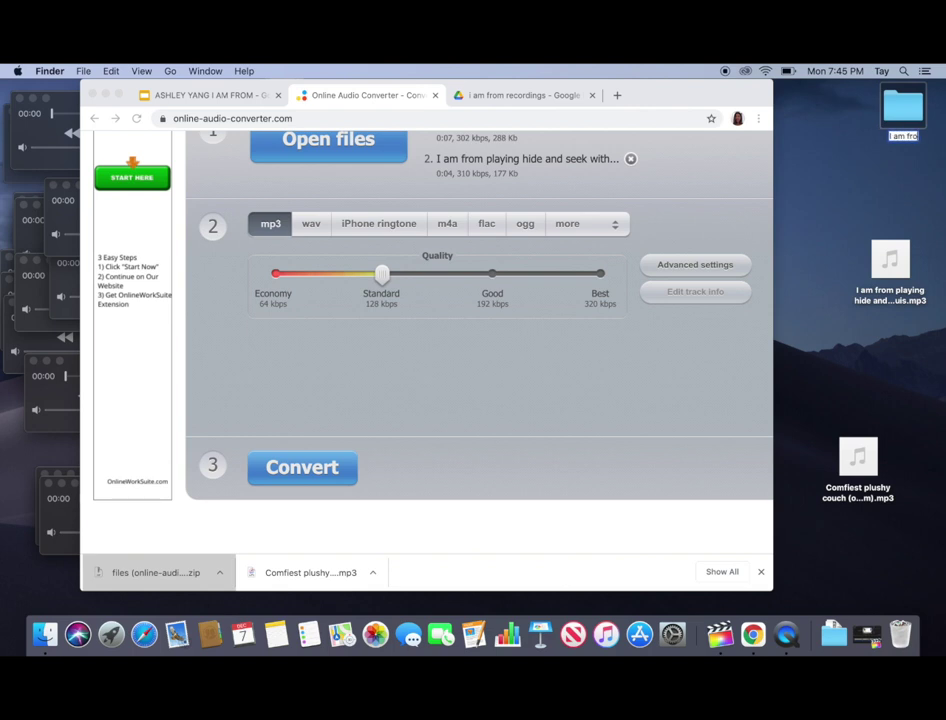
text(m recordings)
key(Return)
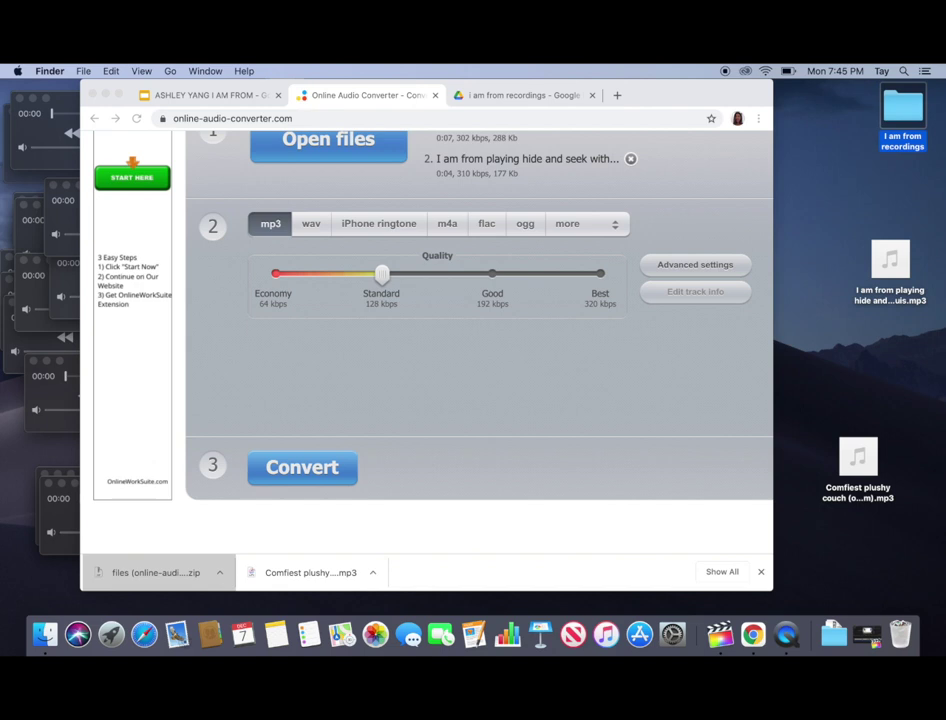
drag(923, 252, 841, 507)
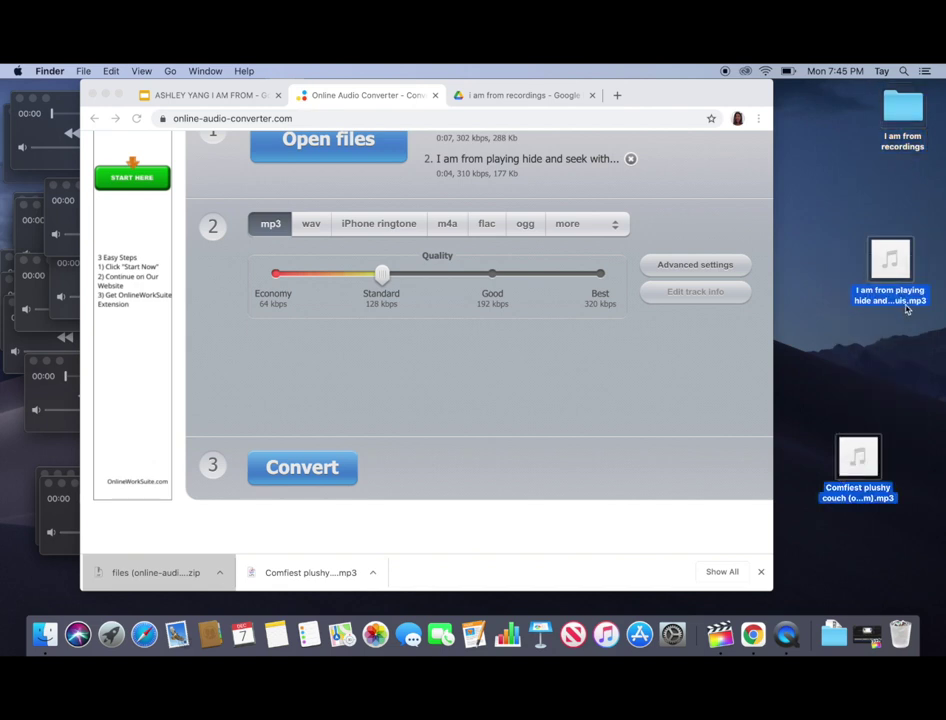
drag(891, 259, 900, 125)
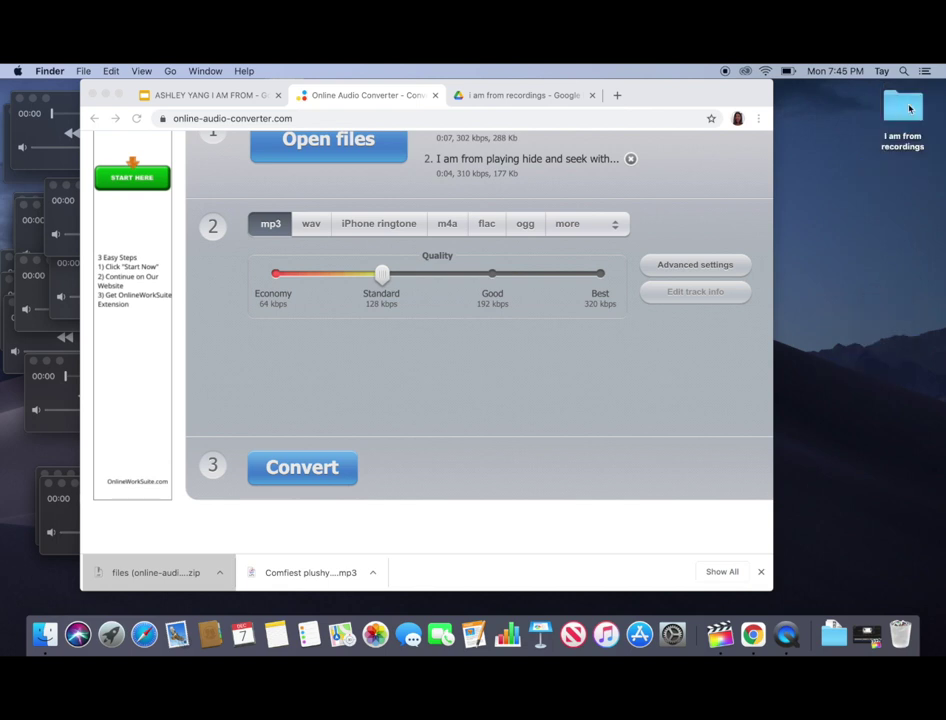
Step: Switch to Google Drive, upload the desktop folder "I am from recordings" to My Drive, and open the uploaded folder
click(564, 97)
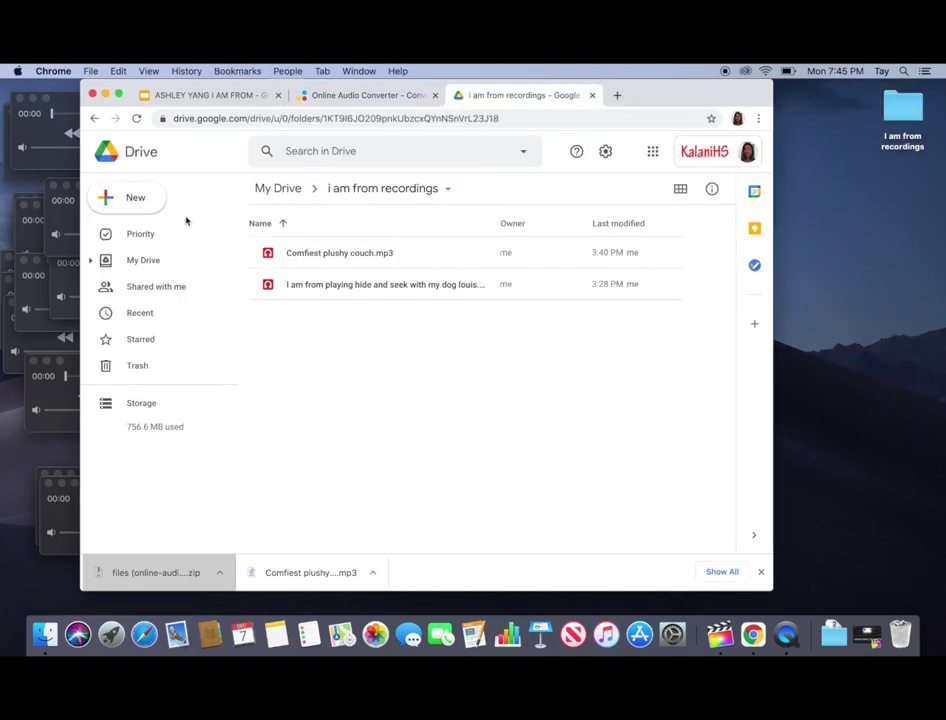
click(138, 262)
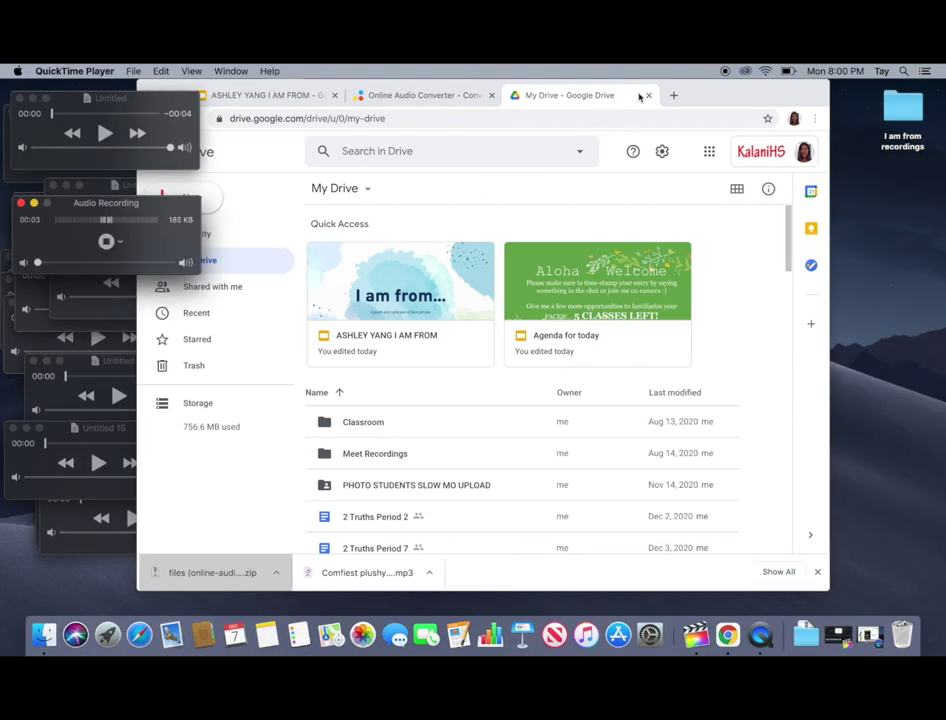
drag(700, 96, 750, 96)
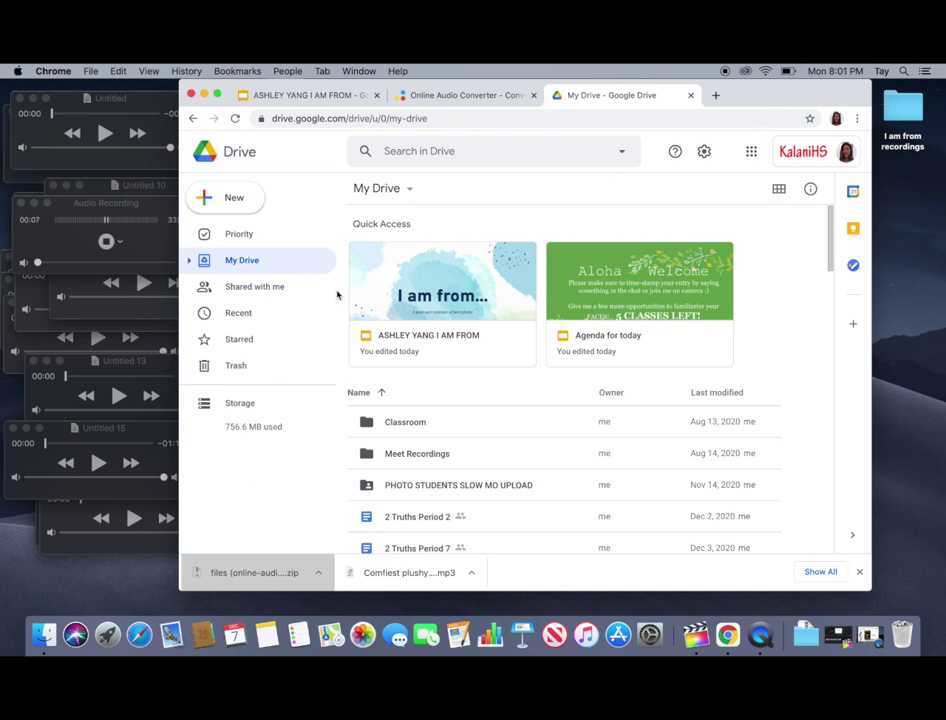
click(245, 205)
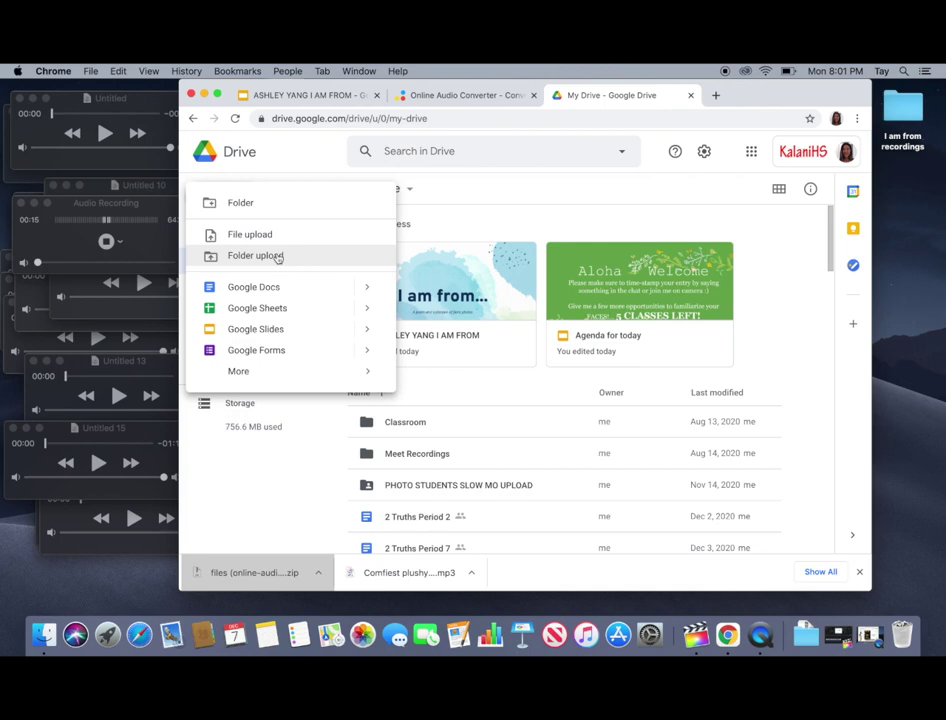
click(278, 258)
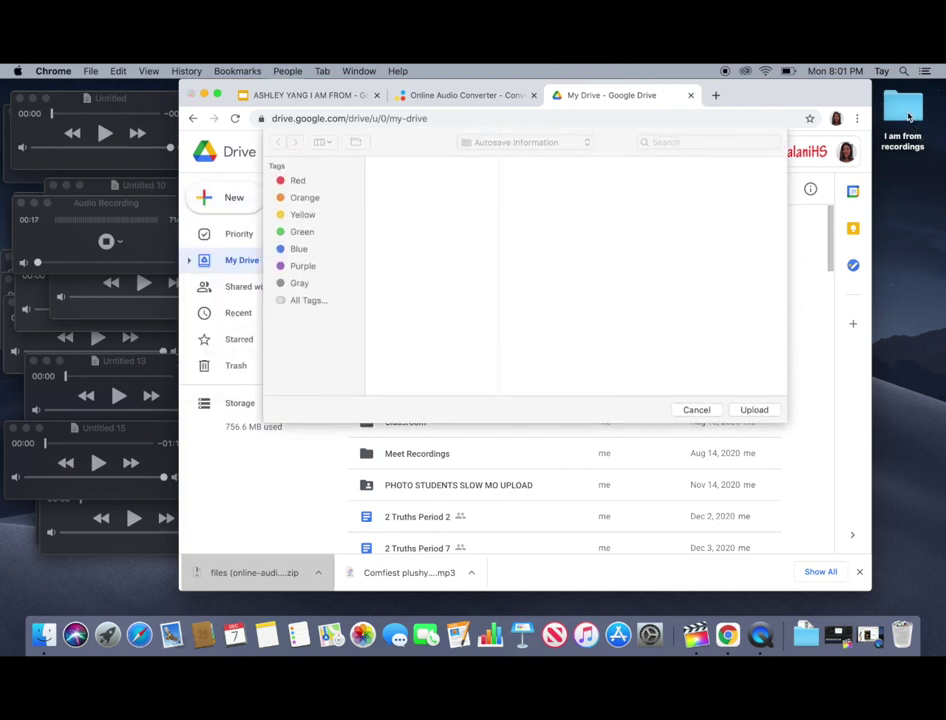
drag(908, 116, 666, 272)
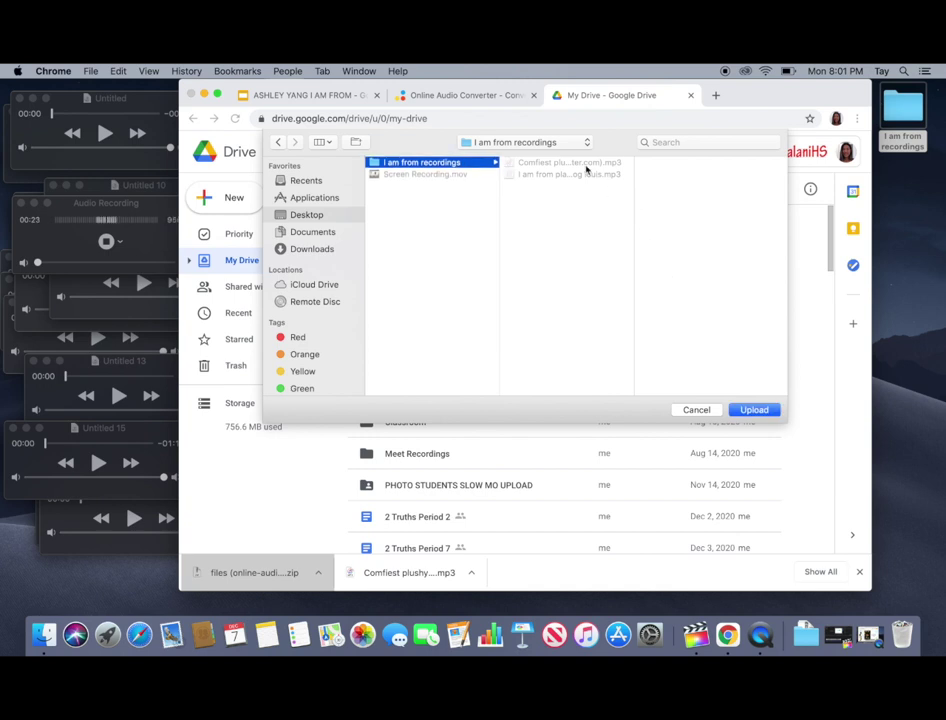
click(755, 409)
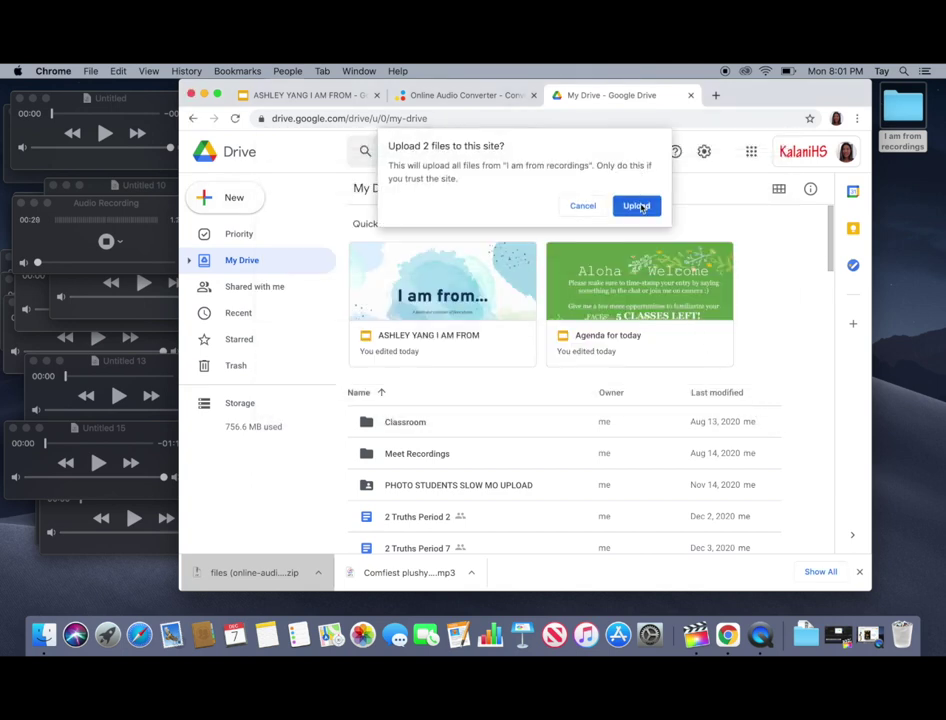
click(639, 206)
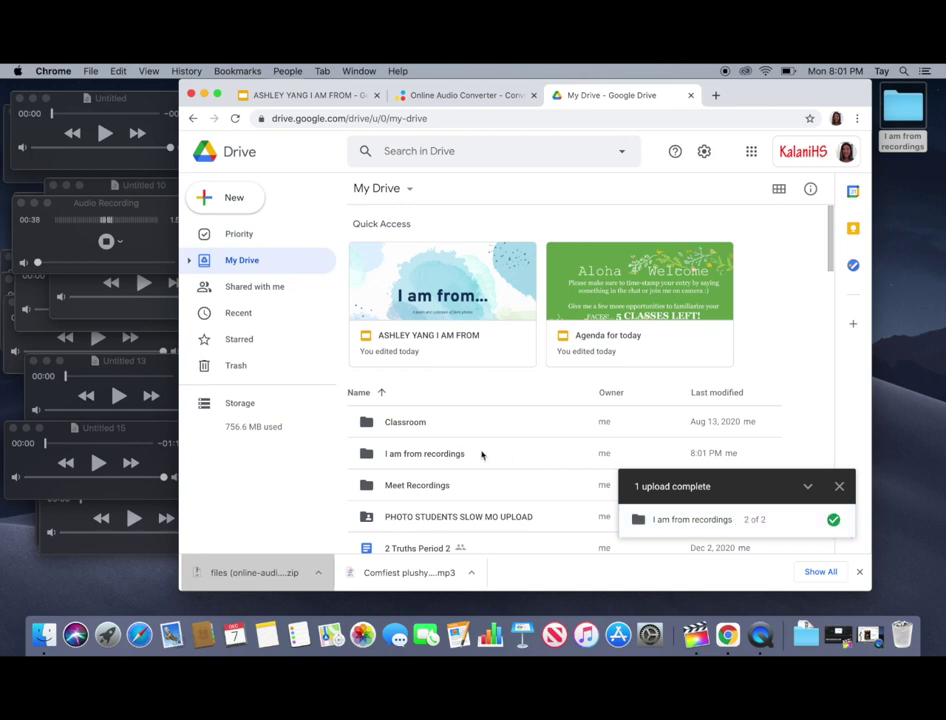
click(445, 456)
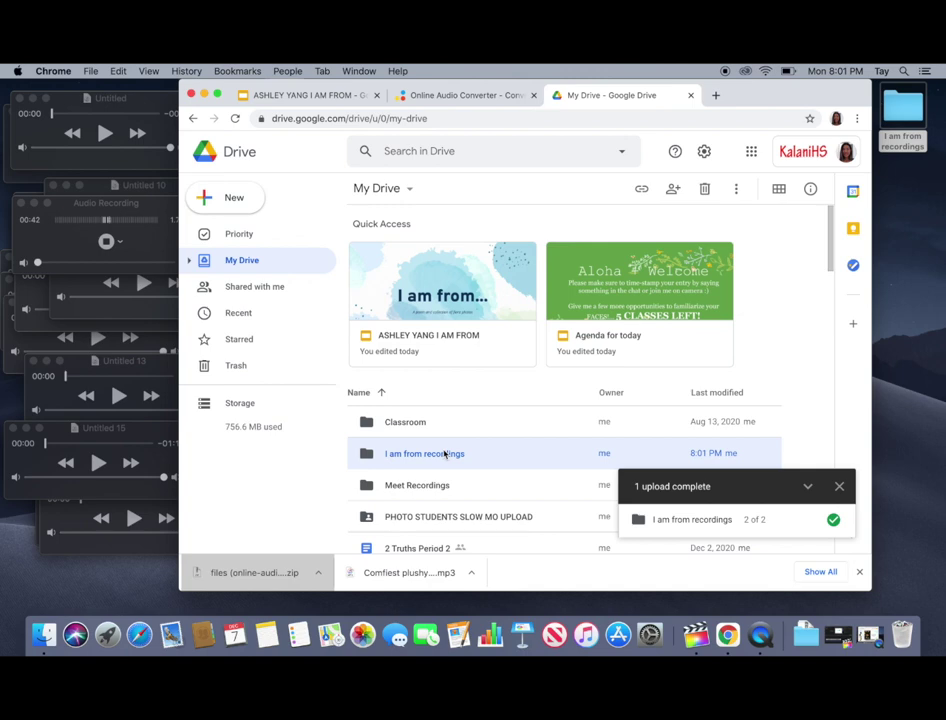
double_click(445, 455)
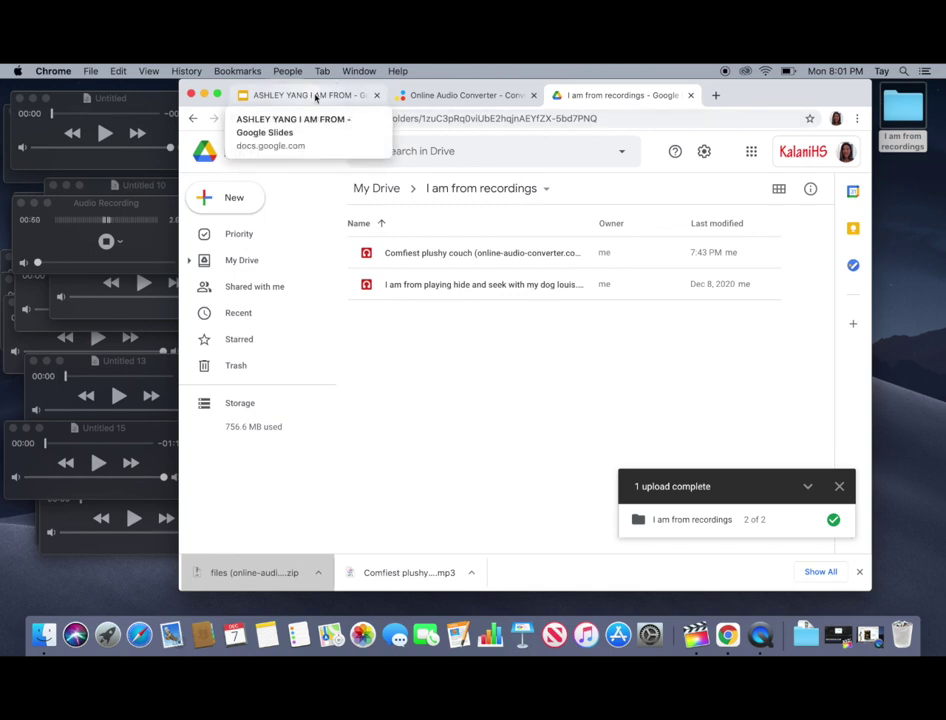
Step: Switch to the Google Slides presentation and insert the "Comfiest plushy couch" audio from My Drive on slide 3
click(316, 97)
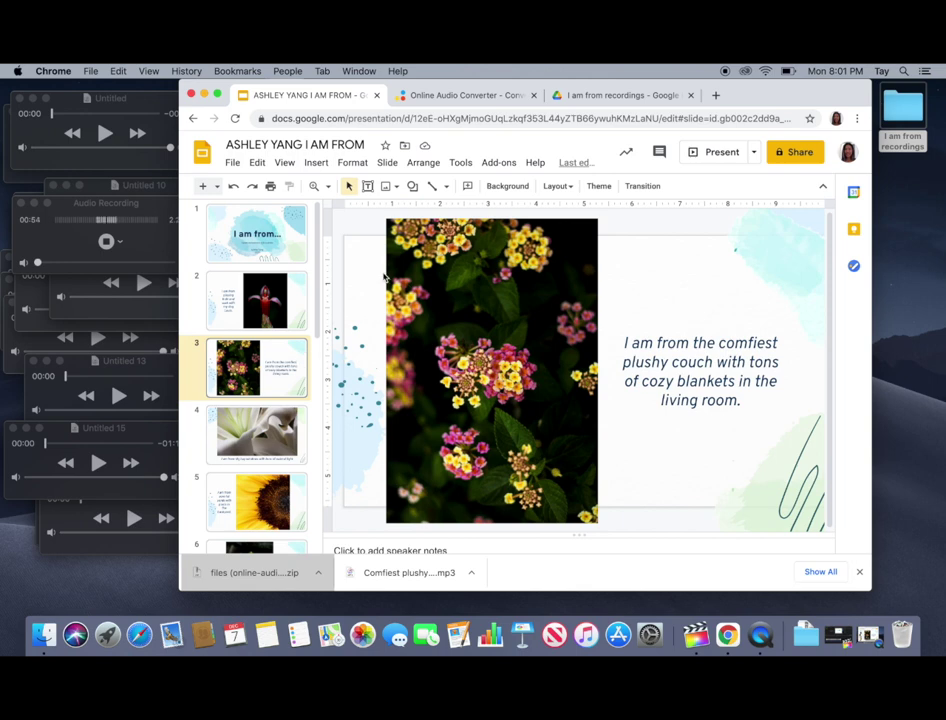
click(316, 163)
click(329, 230)
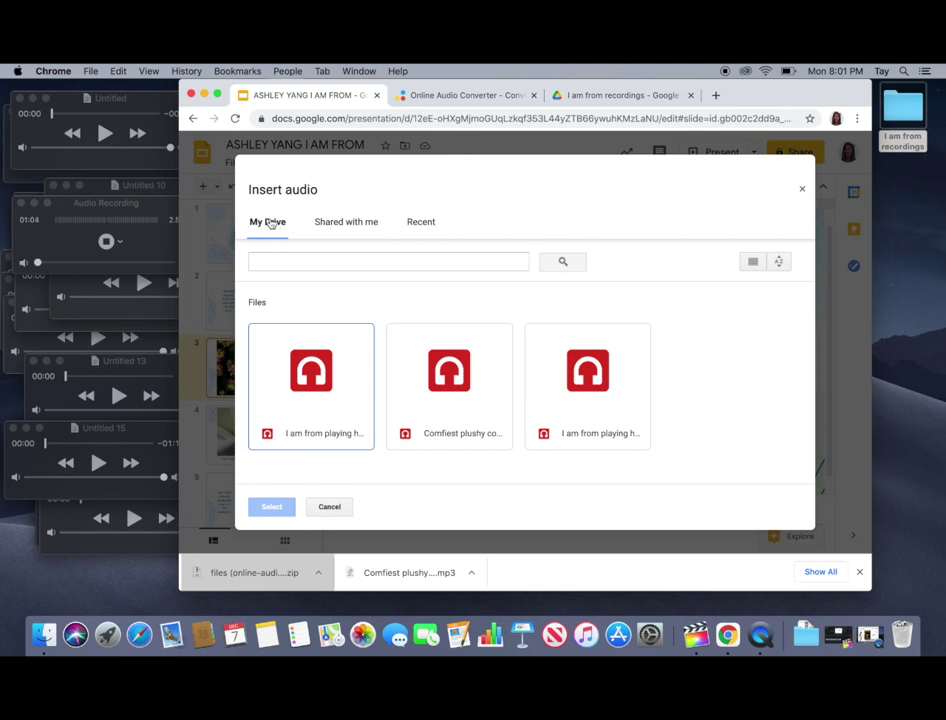
click(419, 224)
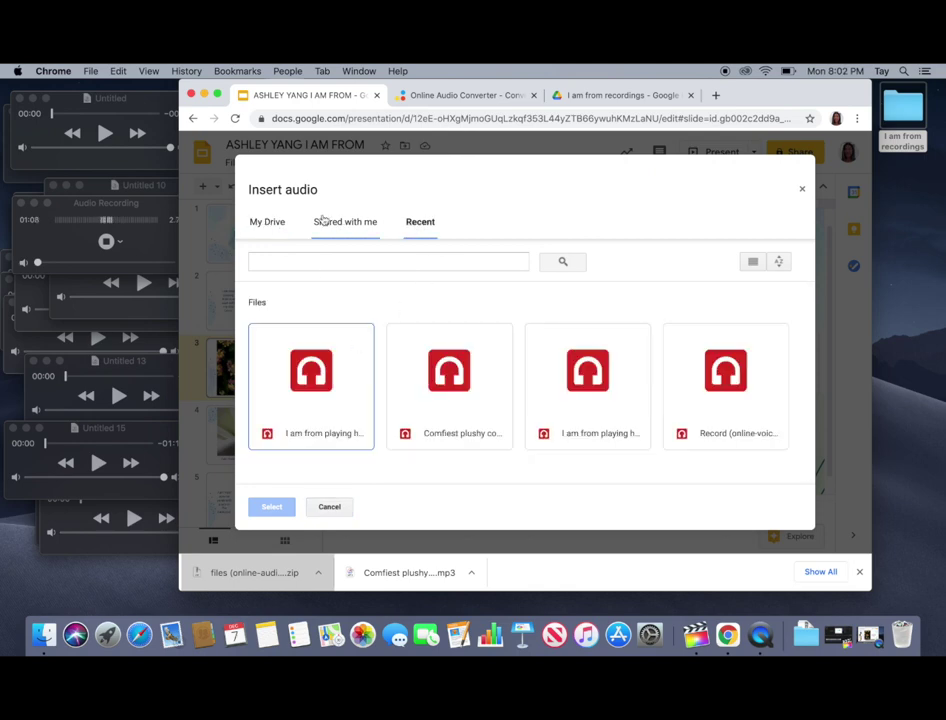
click(266, 222)
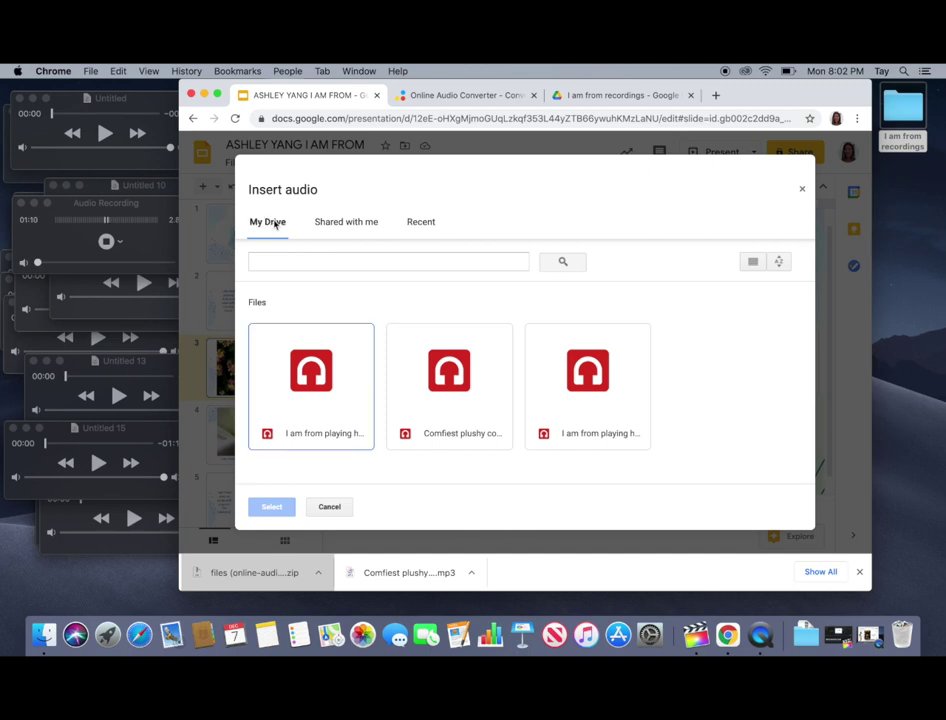
click(343, 382)
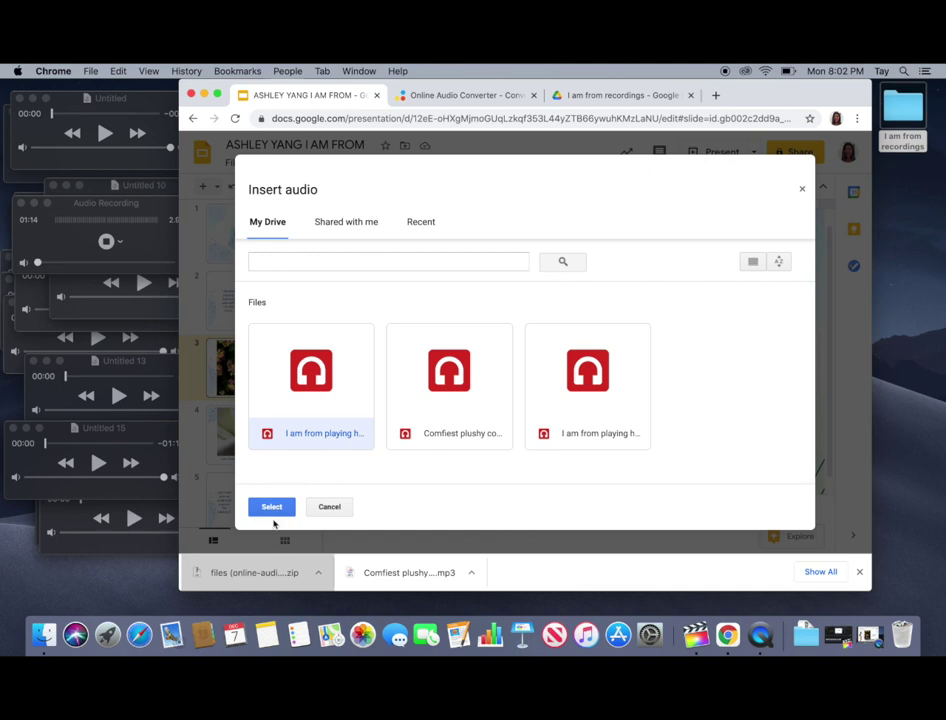
click(439, 395)
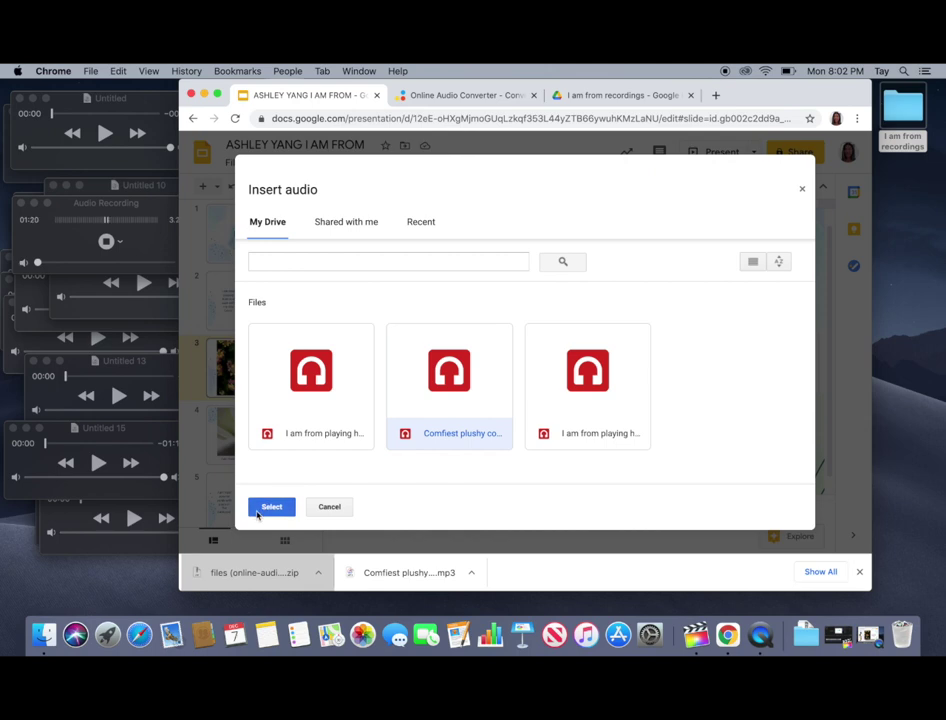
click(270, 507)
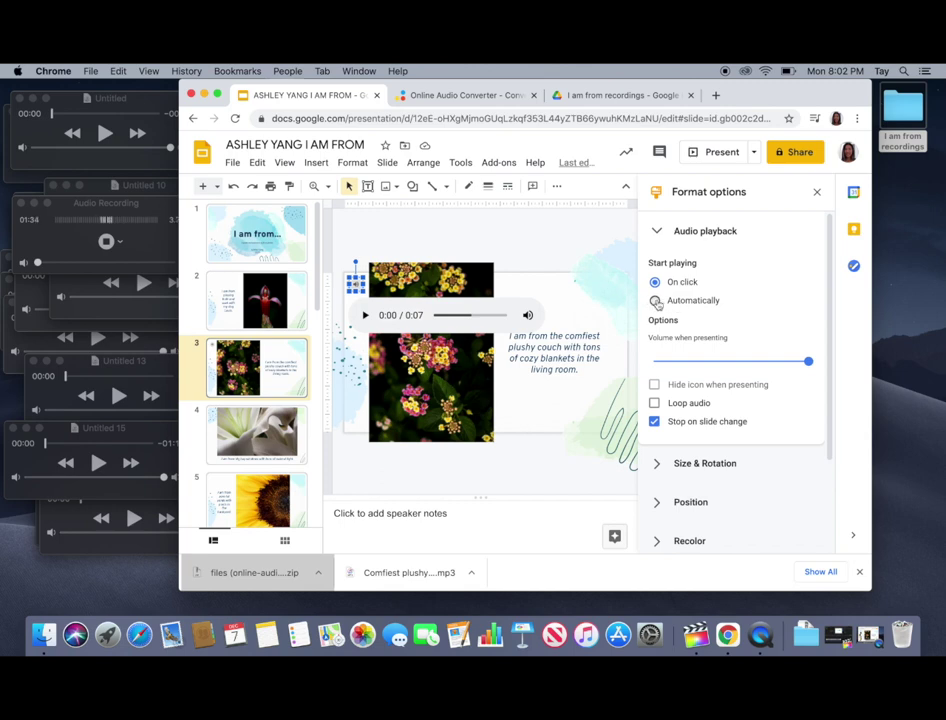
Step: Set slide 3's audio to start playing automatically, and start presenting from that slide
click(656, 301)
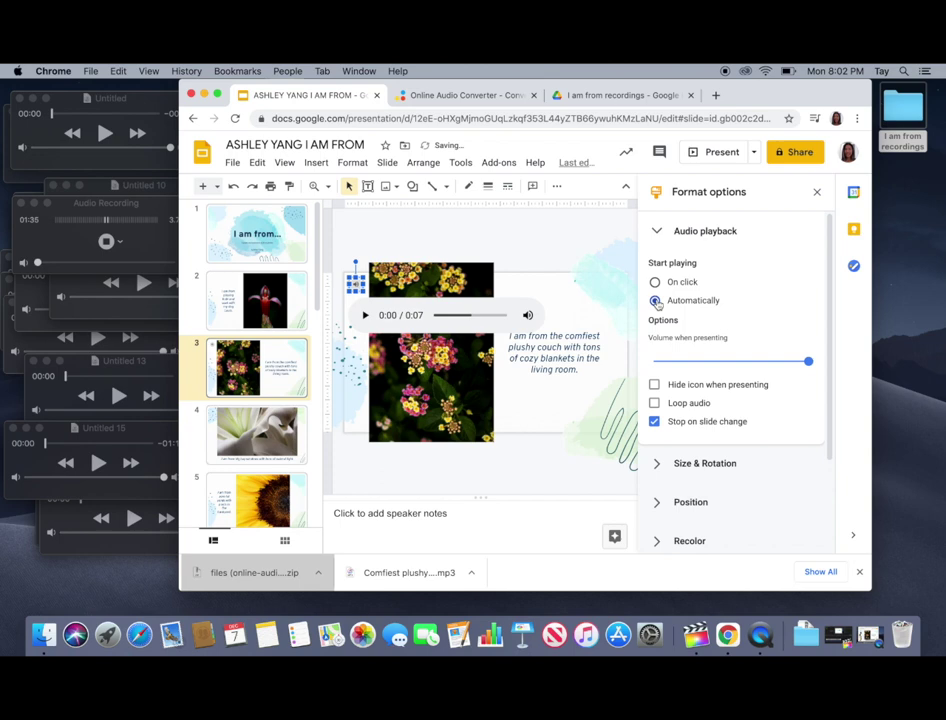
click(588, 253)
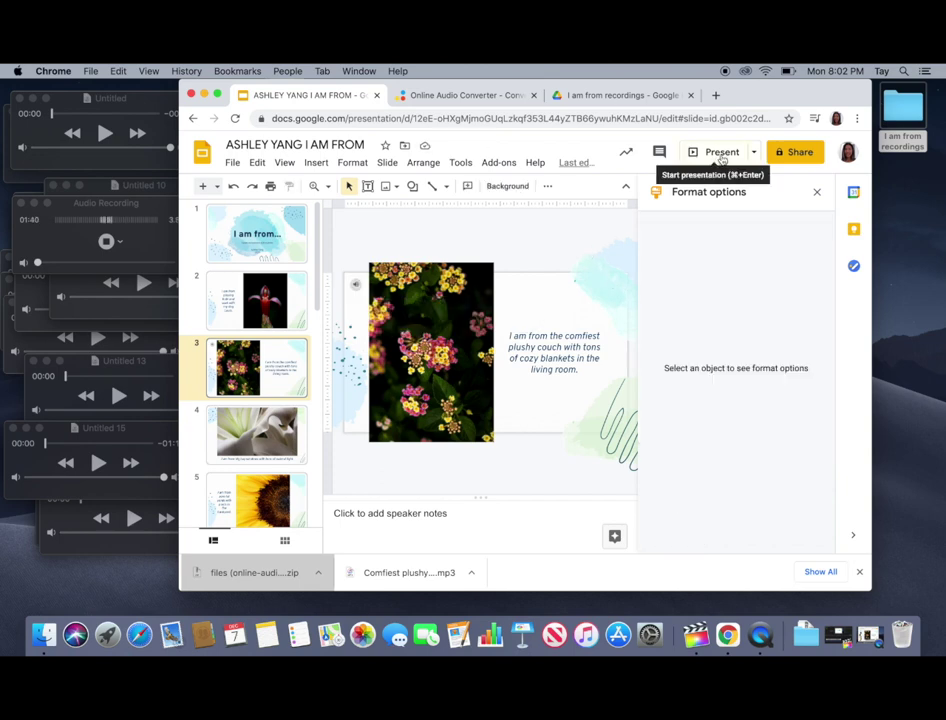
click(722, 158)
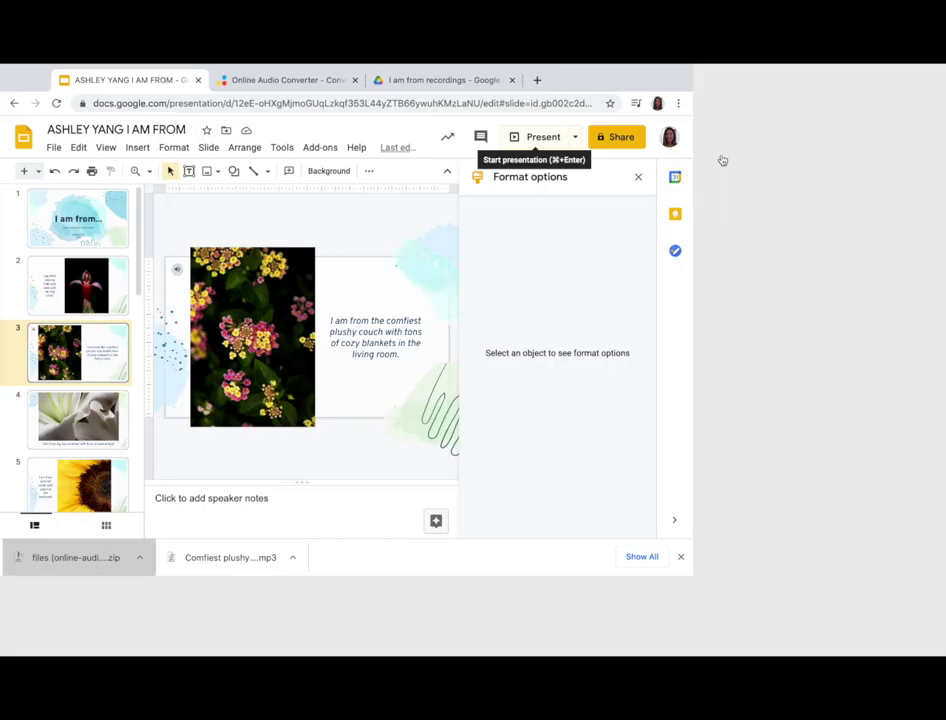